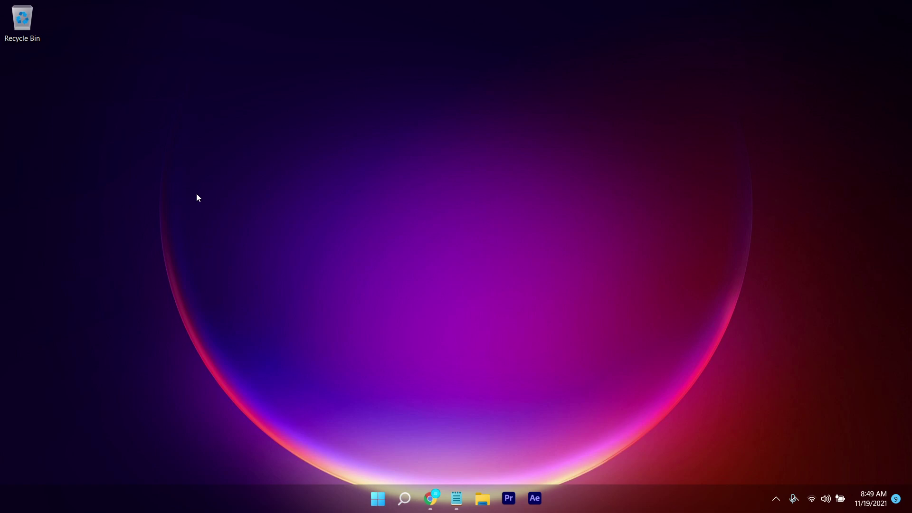
Set the link generator's input type to PackageFamilyName and the release ring to Fast.
left_click(431, 499)
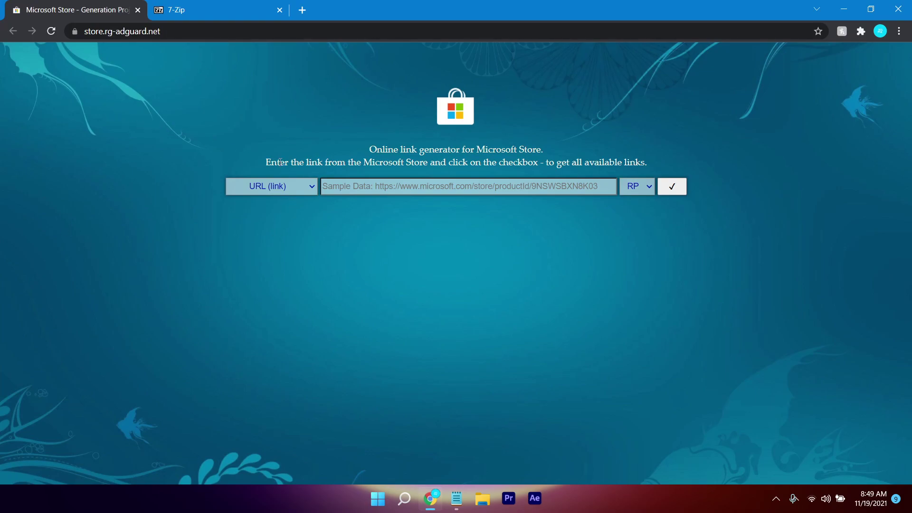
left_click(269, 189)
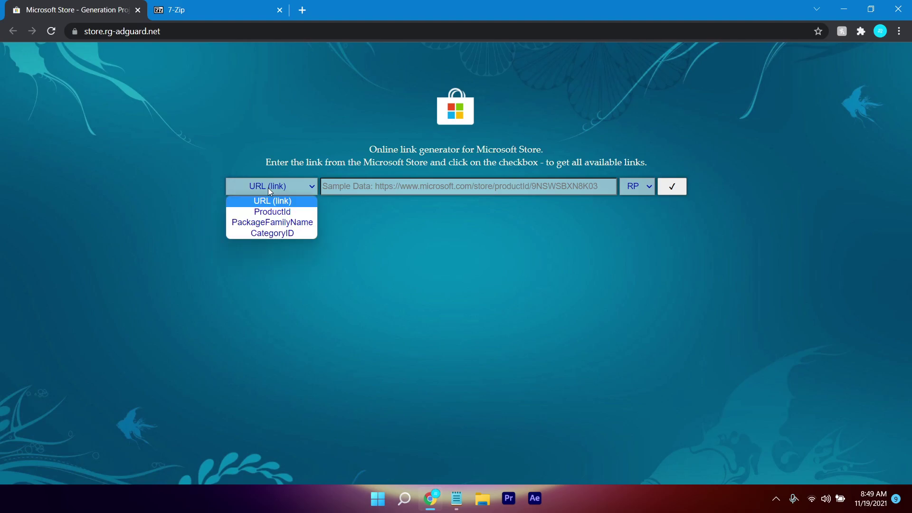
left_click(278, 223)
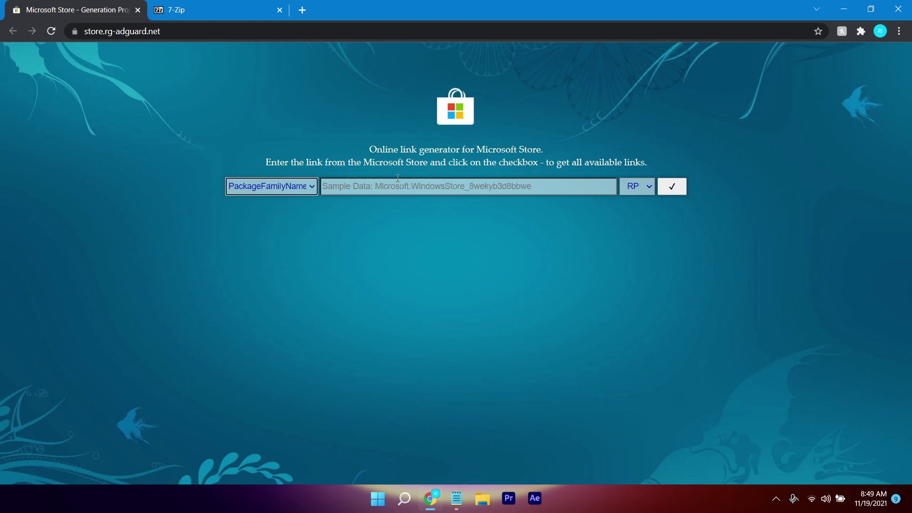
left_click(638, 190)
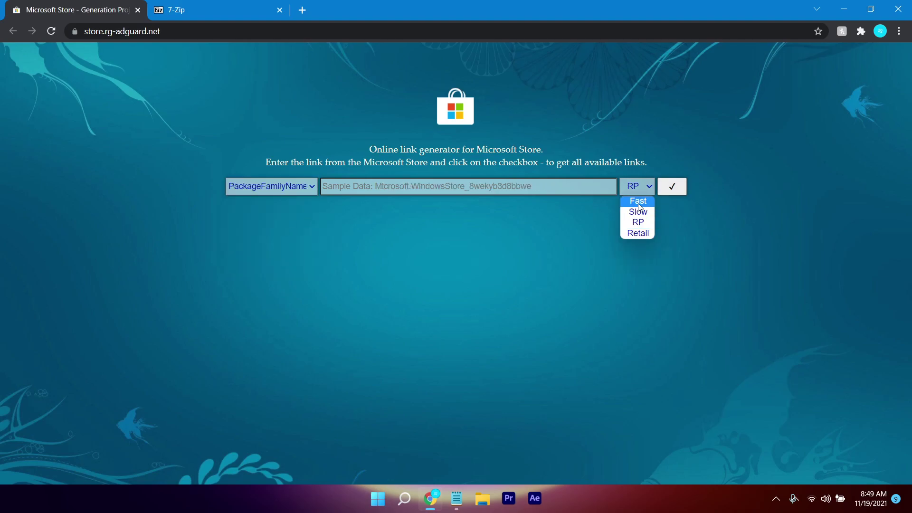
left_click(639, 204)
Paste Microsoft.ZuneMusic_8wekyb3d8bbwe from the install notes and generate the download links.
left_click(457, 498)
left_click_drag(484, 116, 292, 116)
key("ctrl+c")
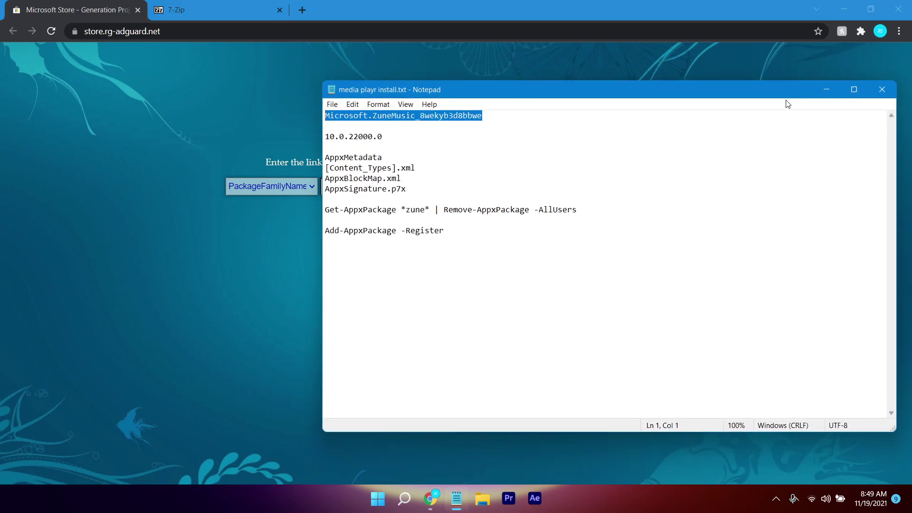
left_click(827, 89)
left_click(411, 187)
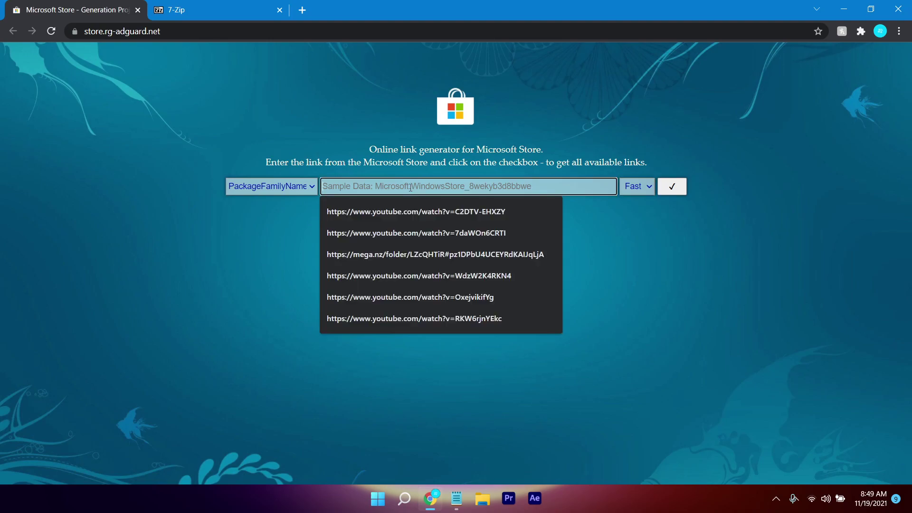
key("ctrl+v")
left_click(681, 186)
scroll(452, 281, "down", 3)
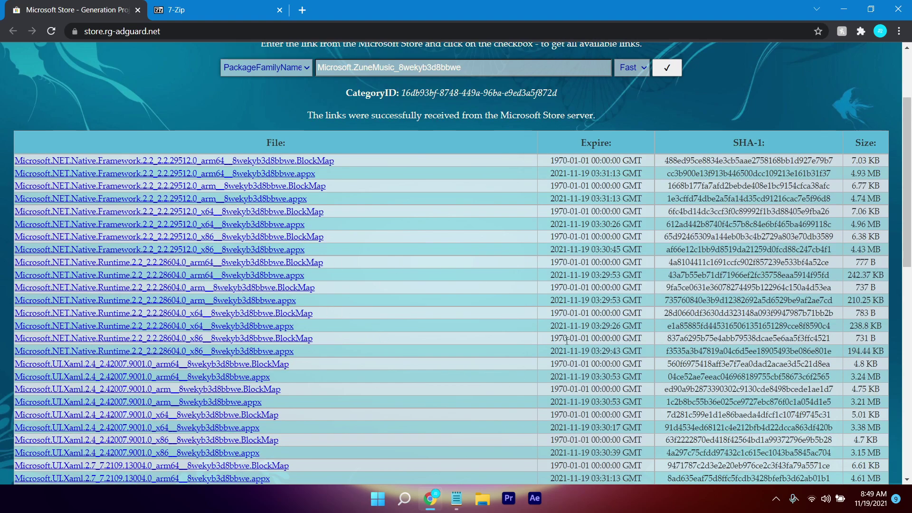
Find the 34.02 MB Microsoft.ZuneMusic_11.2110.34.0 msixbundle row in the links table.
scroll(542, 295, "down", 3)
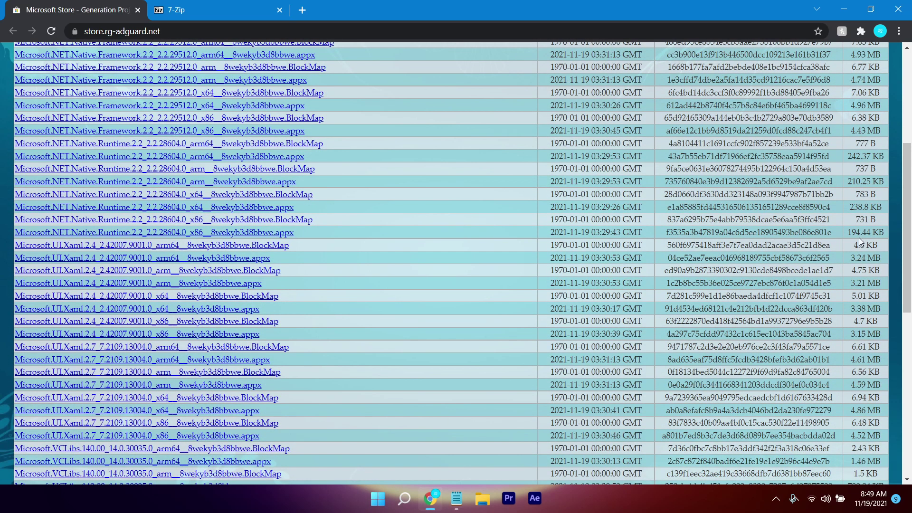
scroll(851, 285, "down", 5)
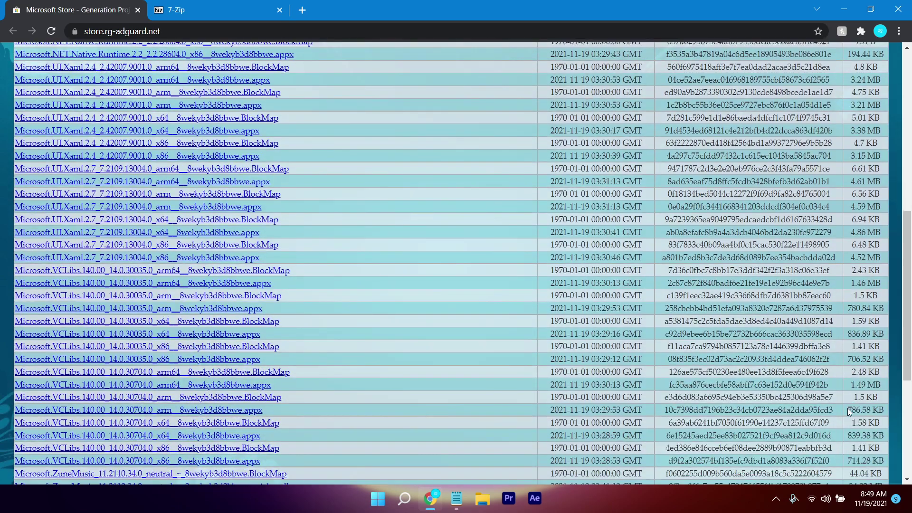
scroll(856, 245, "down", 5)
left_click_drag(850, 241, 879, 246)
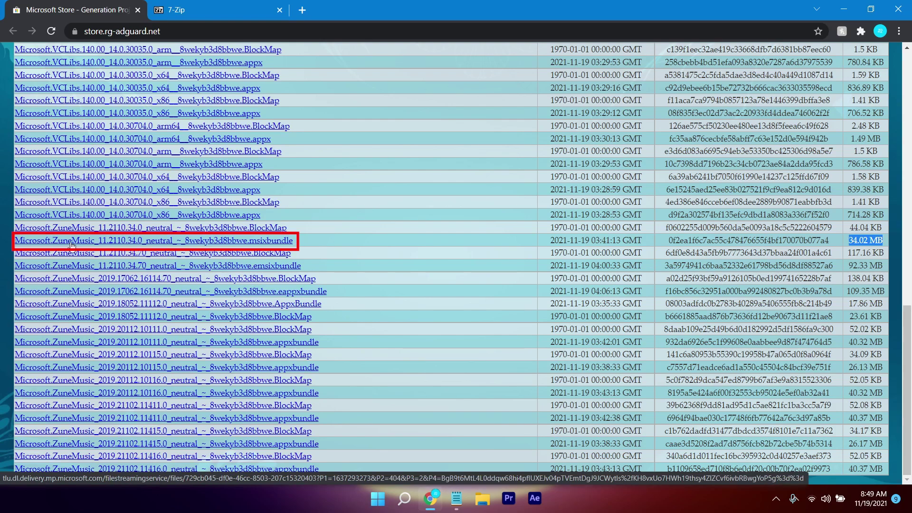
Save the msixbundle to the Desktop and keep it despite the security warning.
right_click(277, 240)
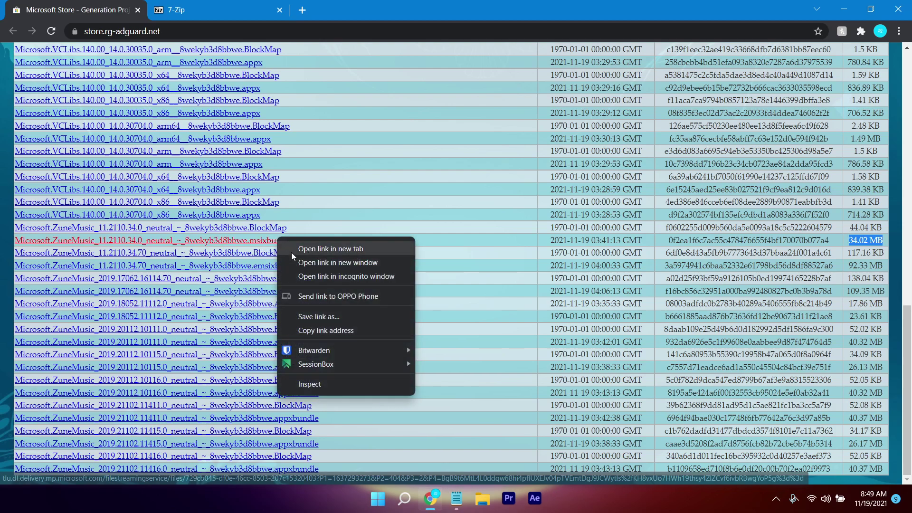
left_click(336, 318)
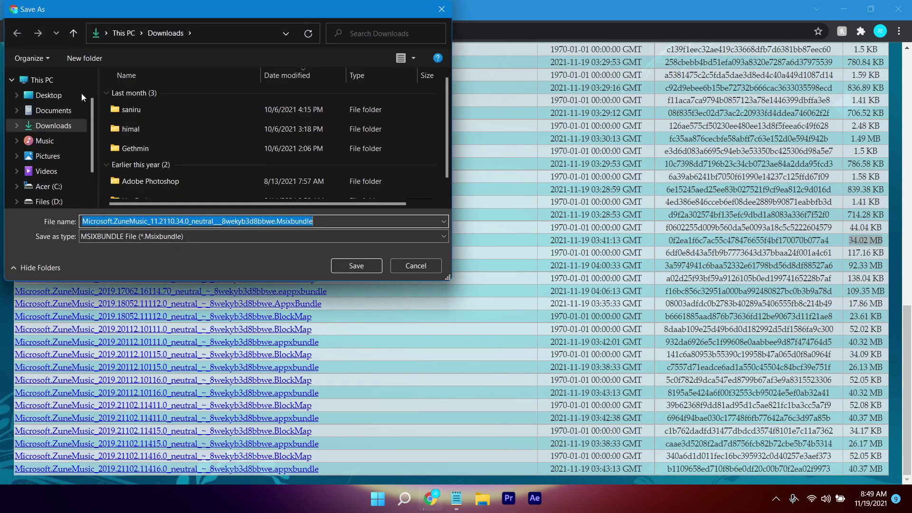
left_click(49, 95)
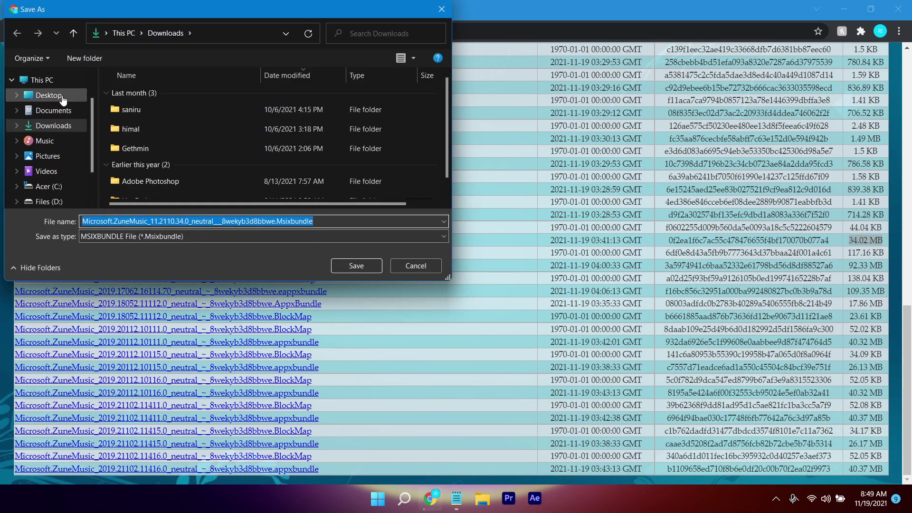
left_click(360, 271)
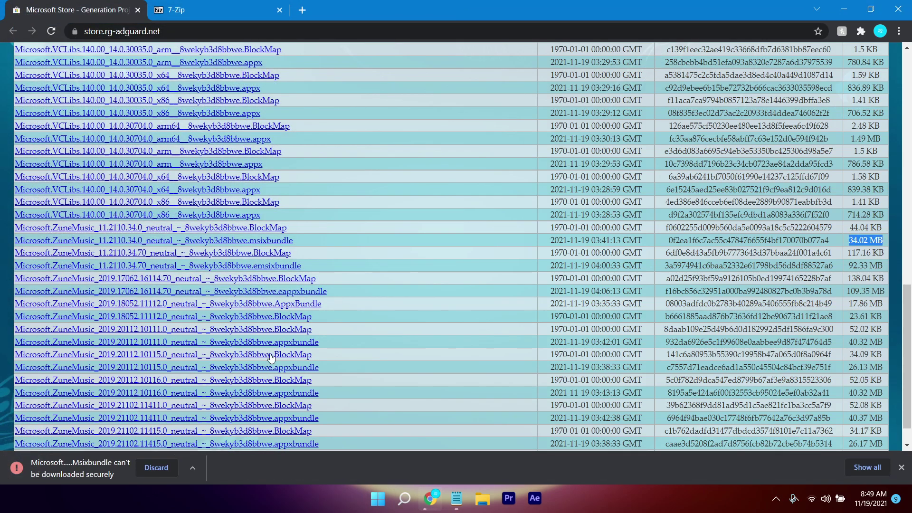
left_click(194, 471)
left_click(202, 424)
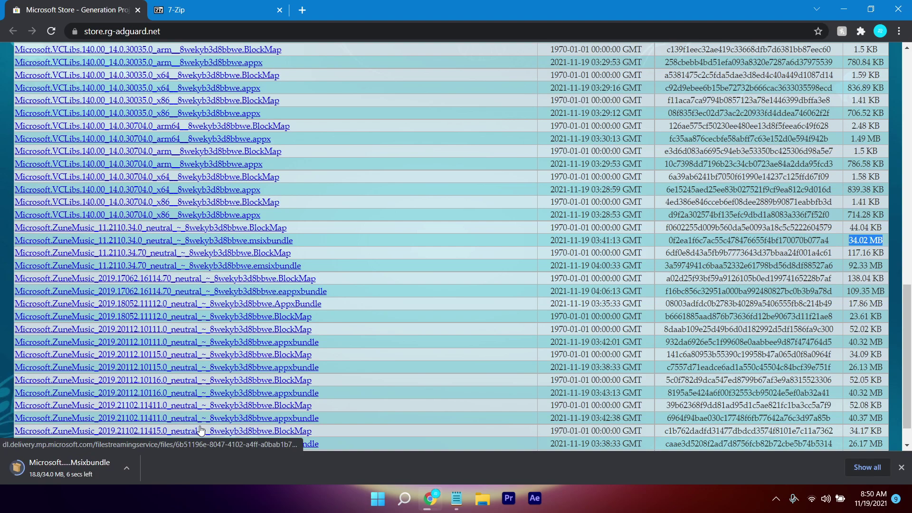
key("ctrl+Tab")
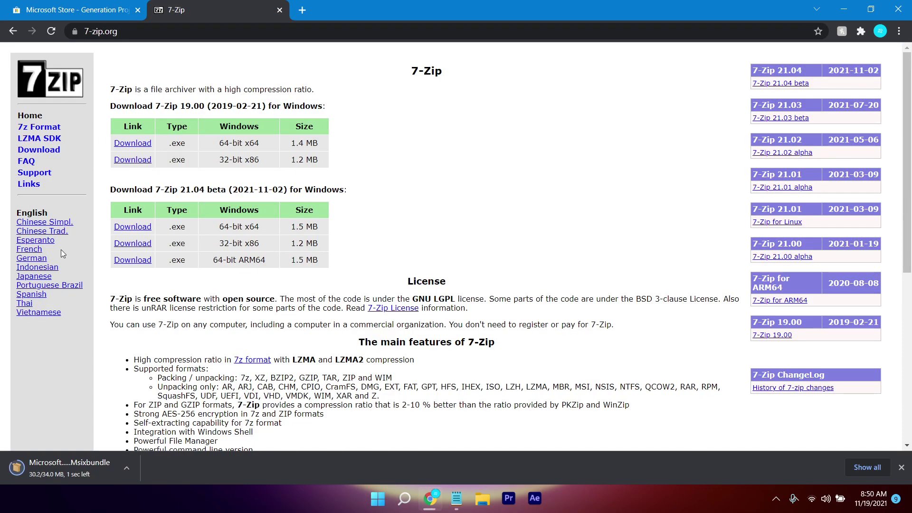
Download the 64-bit 7-Zip 21.04 beta installer to the Desktop and close Chrome.
left_click(134, 228)
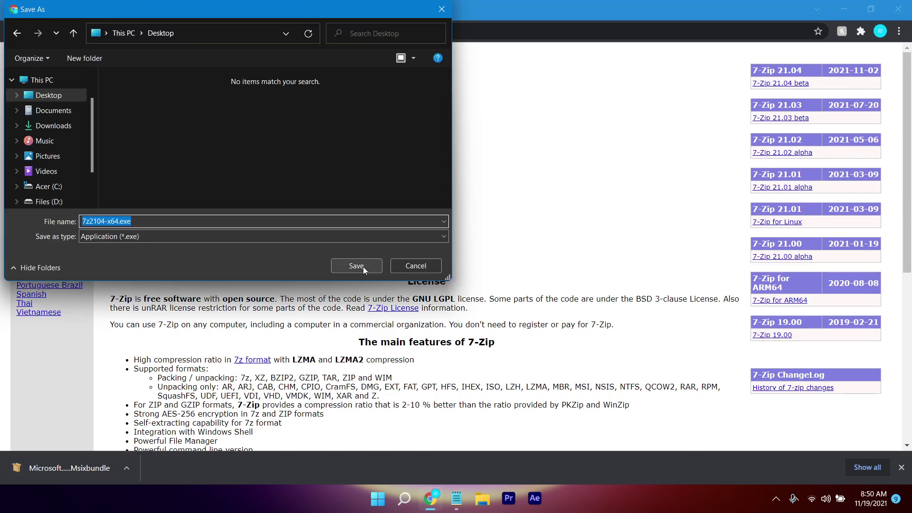
left_click(363, 267)
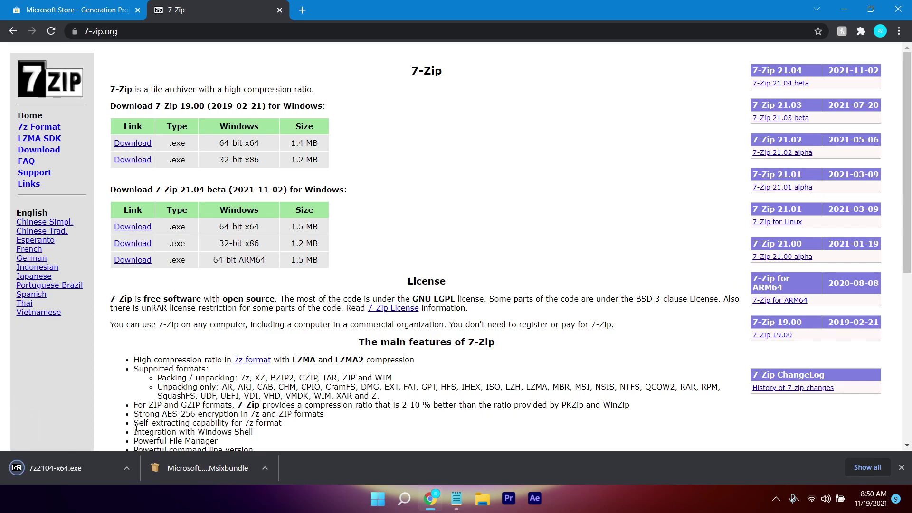
left_click(897, 11)
Run 7z2104-x64.exe to install 7-Zip and close the finished setup.
double_click(11, 138)
left_click(457, 285)
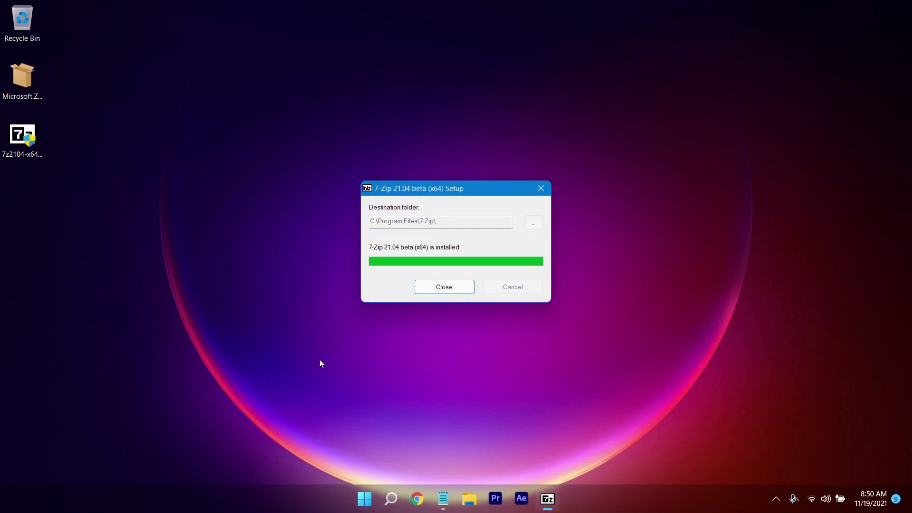
left_click(432, 286)
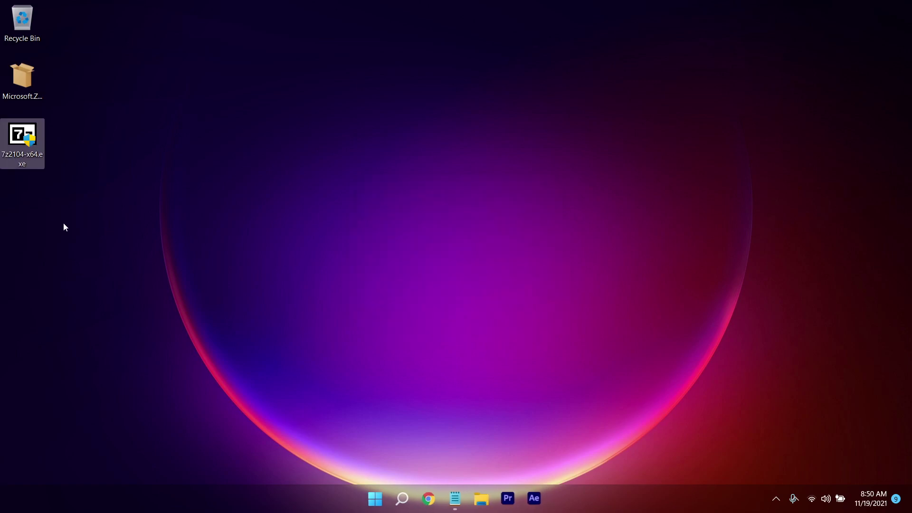
Extract the downloaded ZuneMusic msixbundle with 7-Zip into its own folder and open it.
left_click(10, 82)
right_click(11, 81)
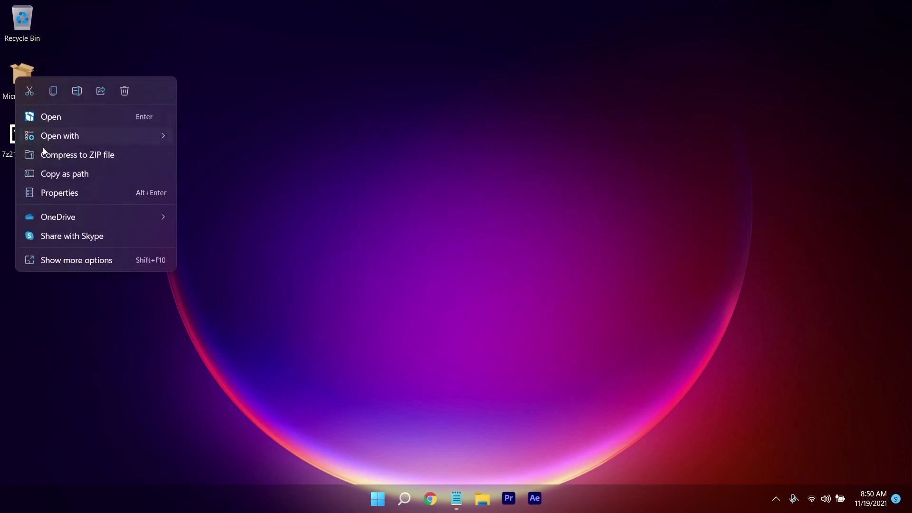
left_click(93, 260)
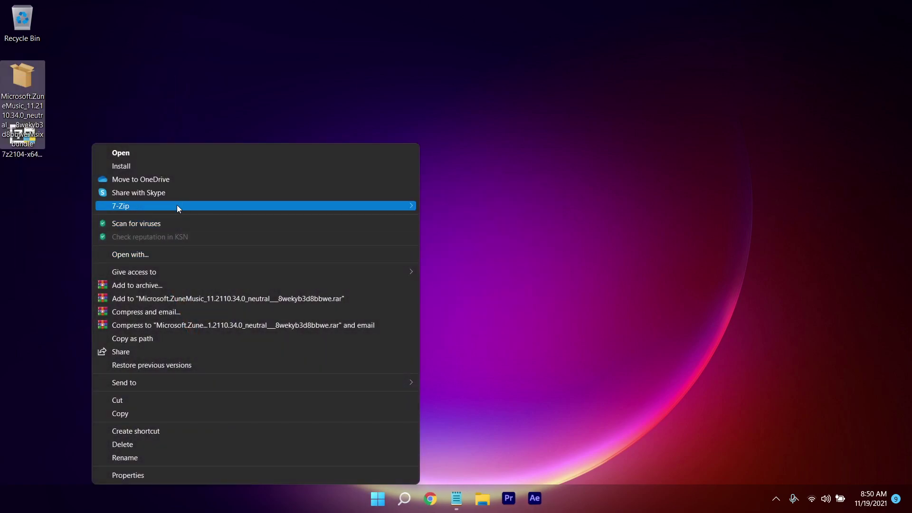
mouse_move(240, 202)
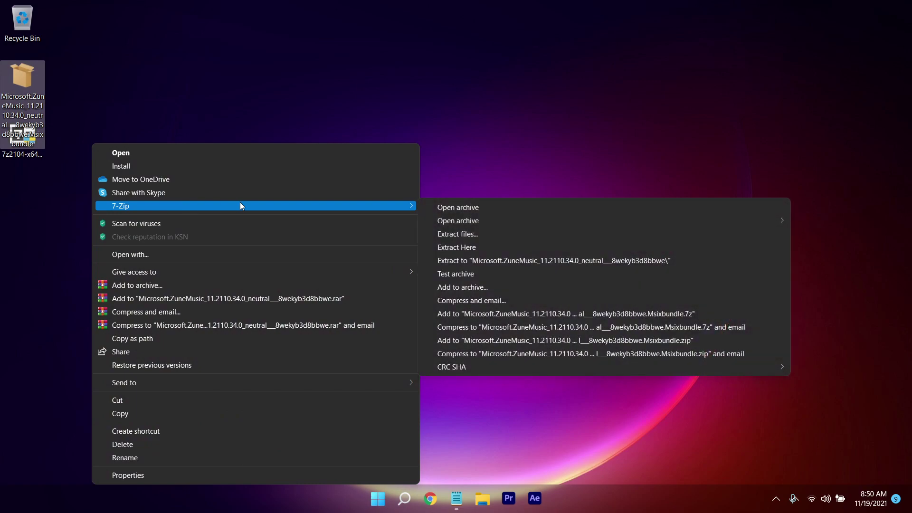
left_click(607, 261)
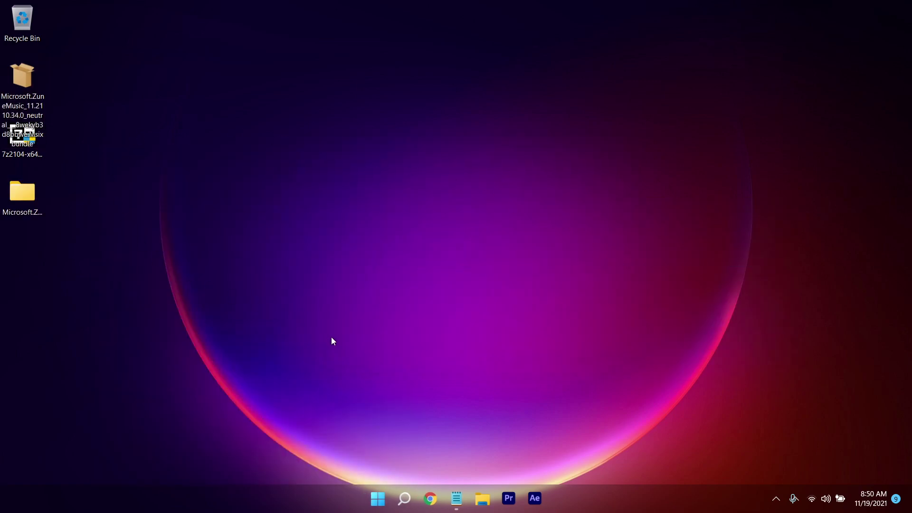
double_click(16, 197)
Extract App_11.2110.34.0_x64.msix into an App_11.2110.34.0_x64 folder with 7-Zip and open it.
left_click_drag(274, 55, 421, 32)
left_click_drag(818, 137, 808, 398)
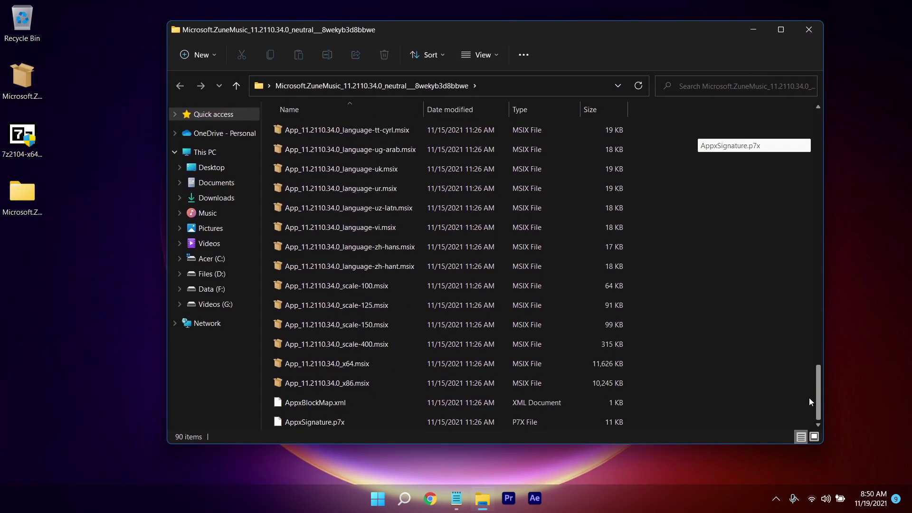
left_click(313, 364)
right_click(358, 374)
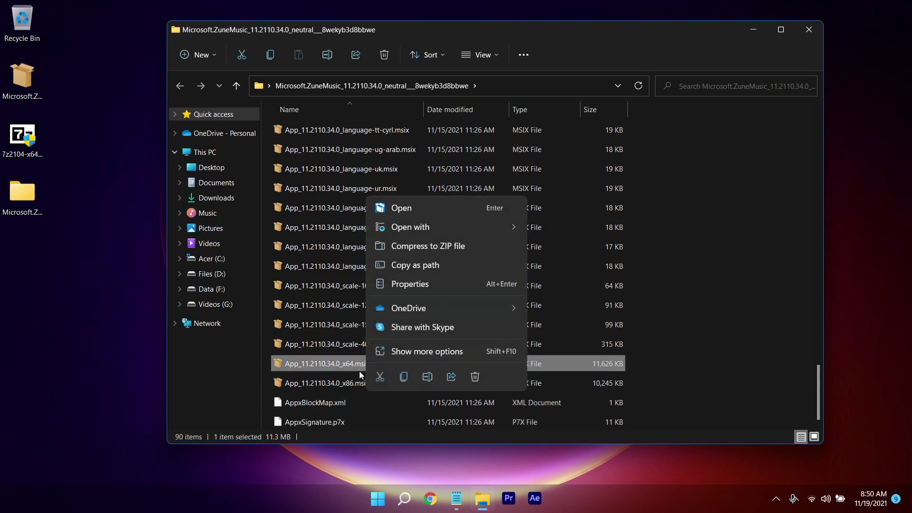
left_click(409, 353)
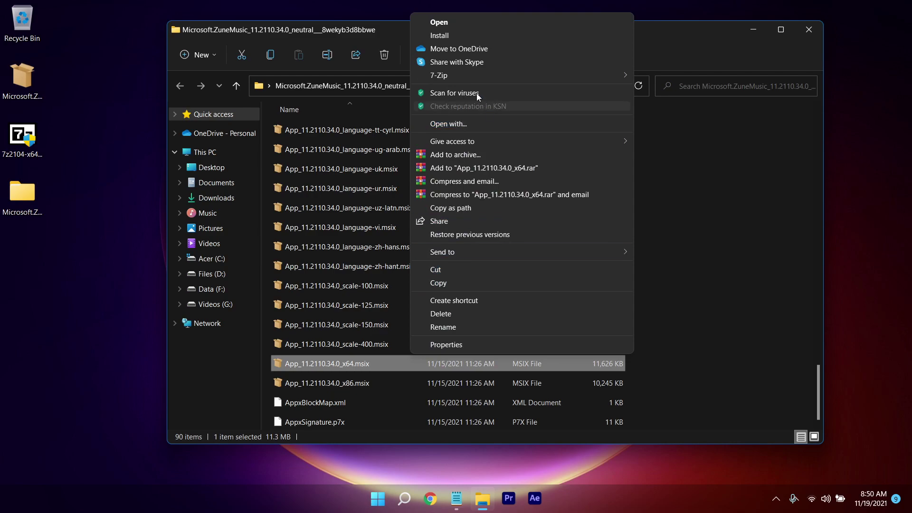
mouse_move(466, 76)
left_click(691, 130)
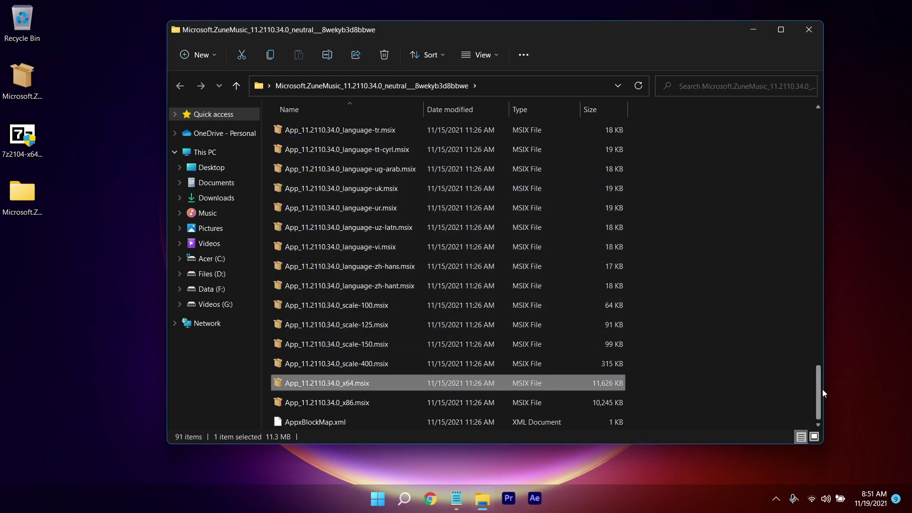
left_click_drag(823, 389, 807, 132)
double_click(313, 131)
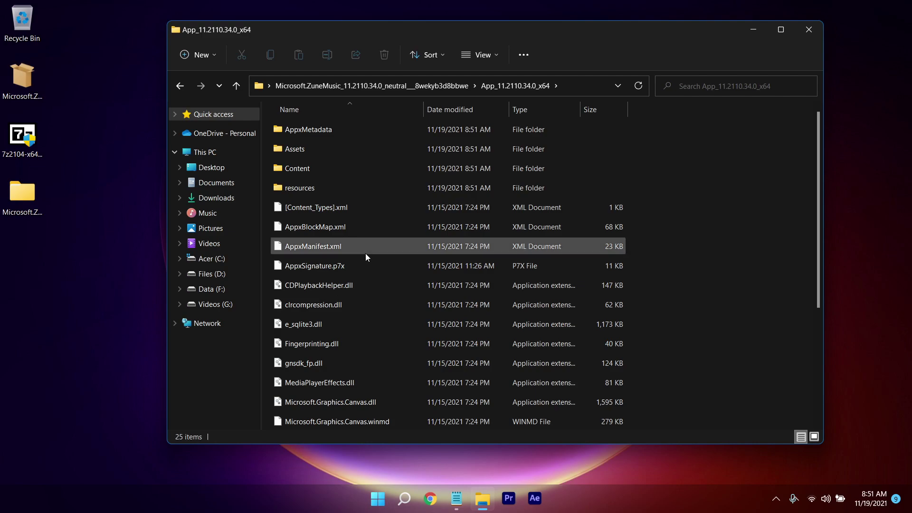
Open AppxManifest.xml in Notepad and locate the TargetDeviceFamily MinVersion 10.0.22471.0.
right_click(344, 249)
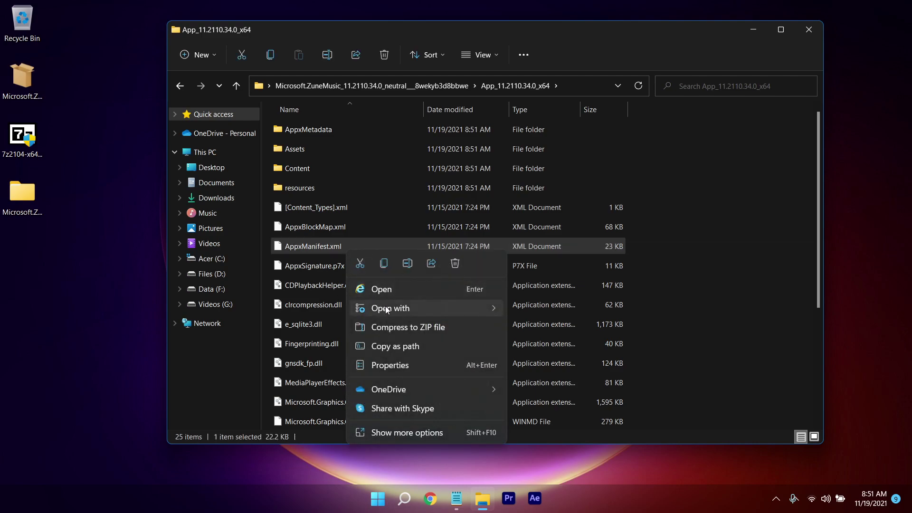
mouse_move(386, 310)
left_click(575, 331)
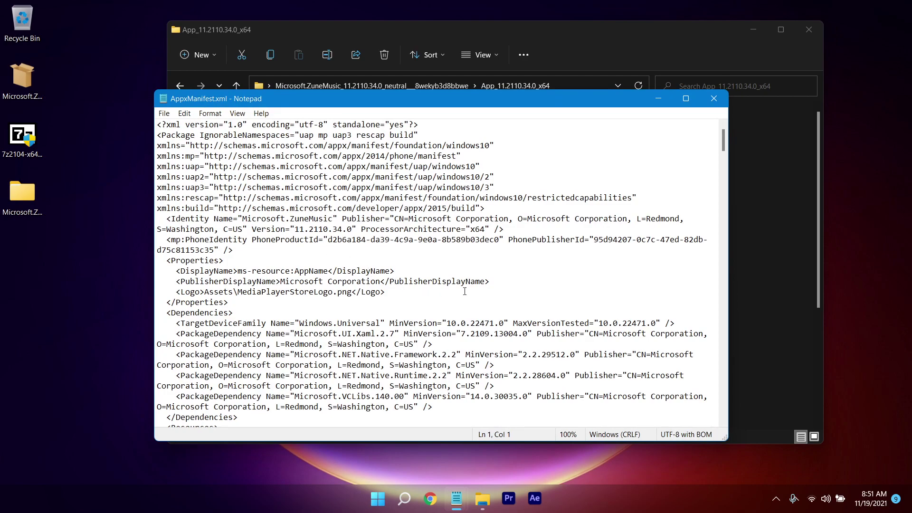
scroll(462, 287, "down", 1)
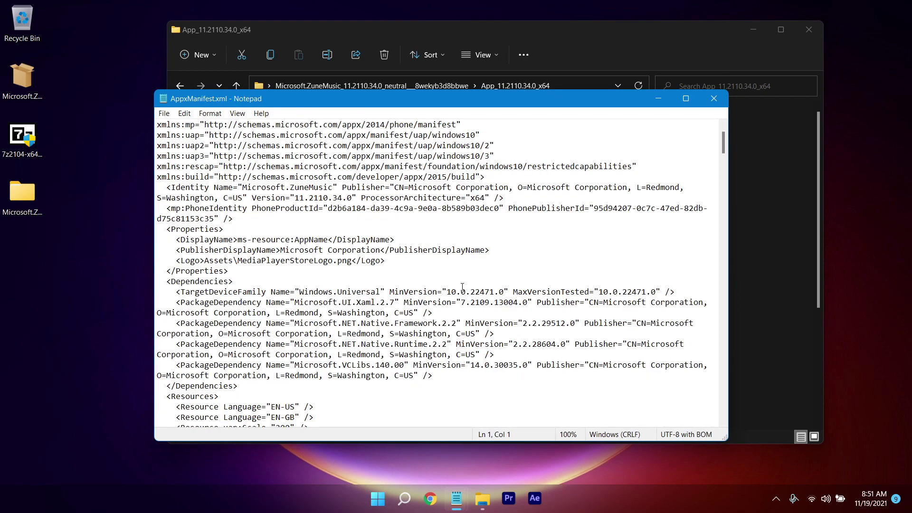
left_click_drag(389, 291, 505, 292)
left_click(508, 302)
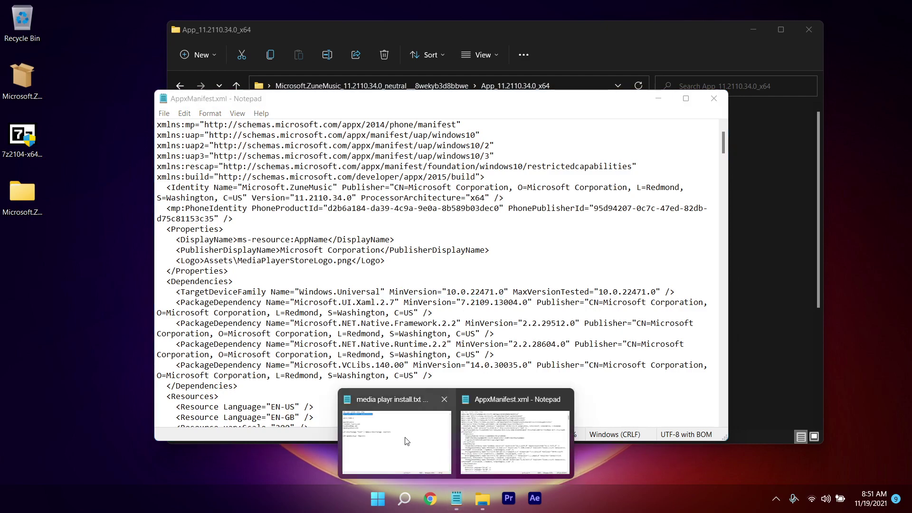
left_click(408, 439)
Replace MinVersion 10.0.22471.0 with 10.0.22000.0 copied from the install notes, and save.
left_click_drag(326, 139, 399, 138)
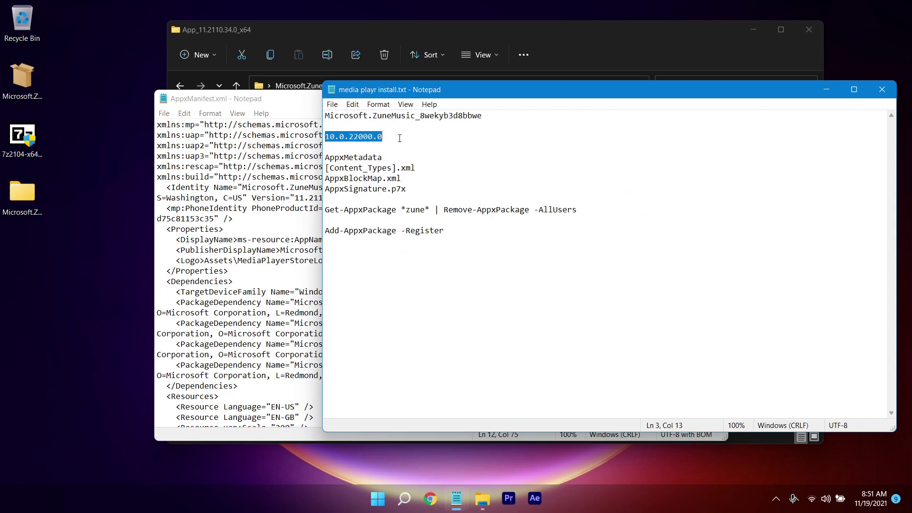
right_click(364, 141)
left_click(380, 179)
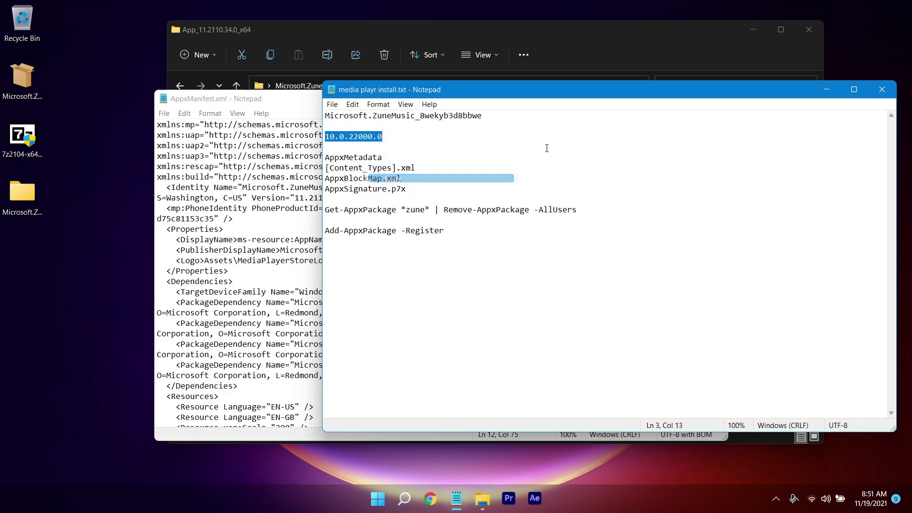
left_click(827, 90)
left_click_drag(448, 291, 505, 292)
right_click(473, 292)
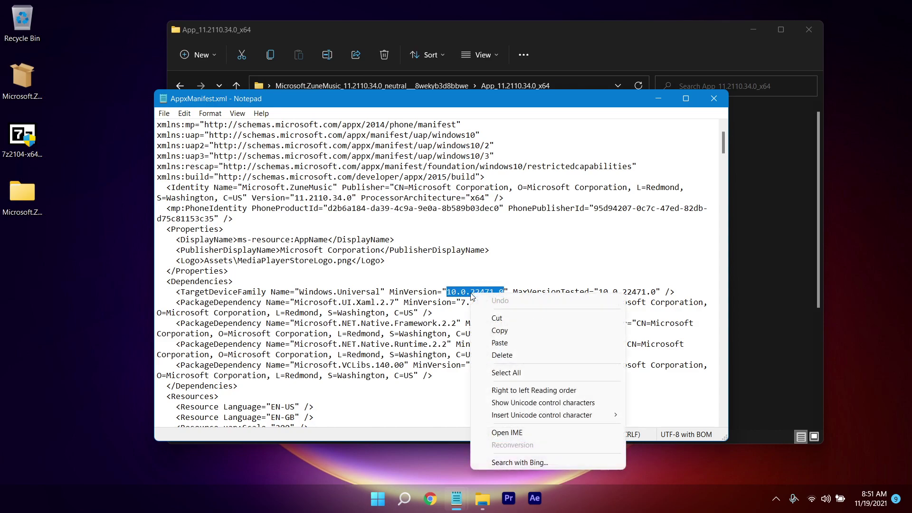
left_click(489, 342)
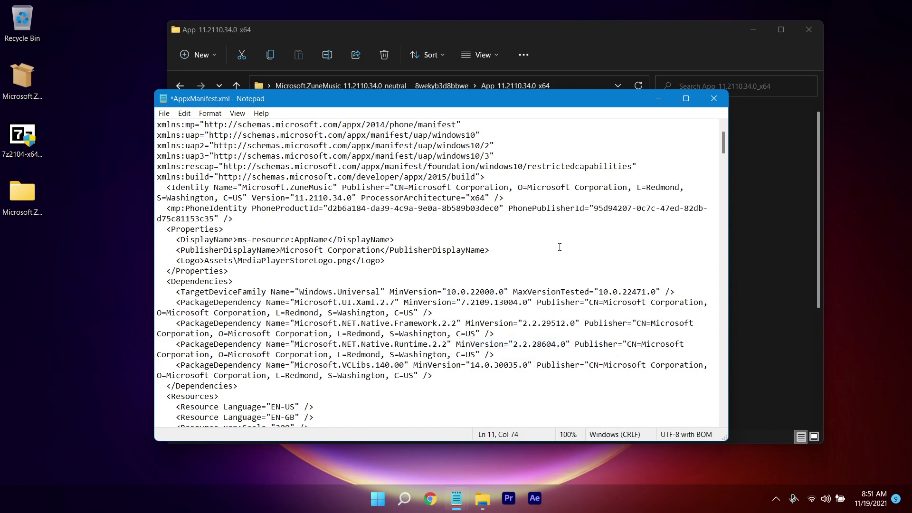
left_click(164, 113)
left_click(176, 163)
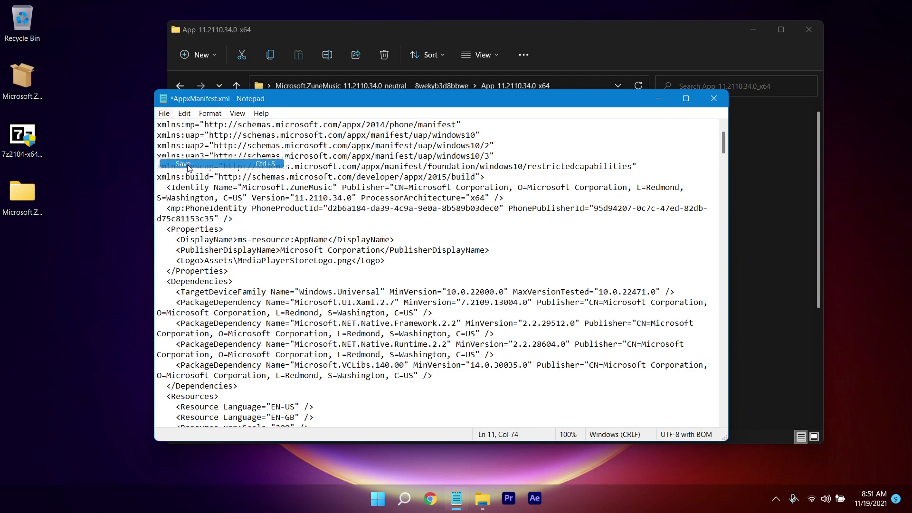
Close the manifest and select AppxMetadata, [Content_Types].xml, AppxBlockMap.xml and AppxSignature.p7x.
left_click(714, 99)
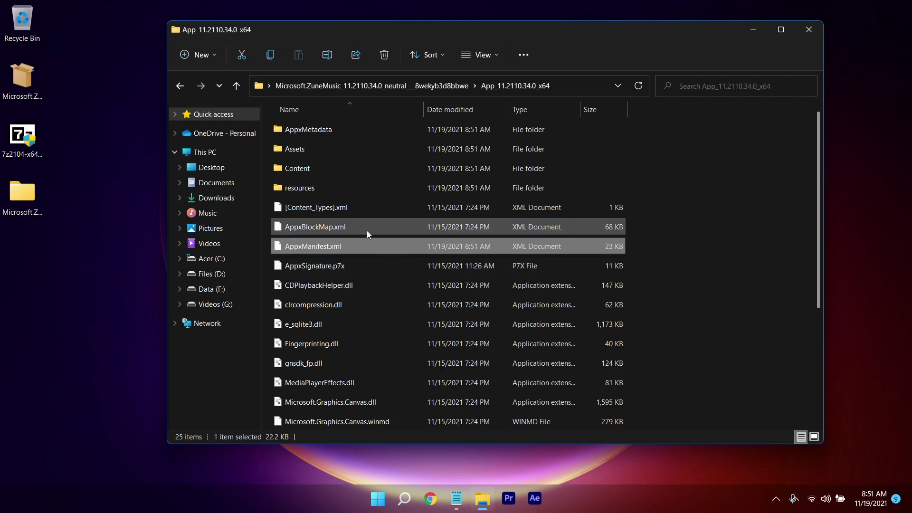
left_click(329, 130)
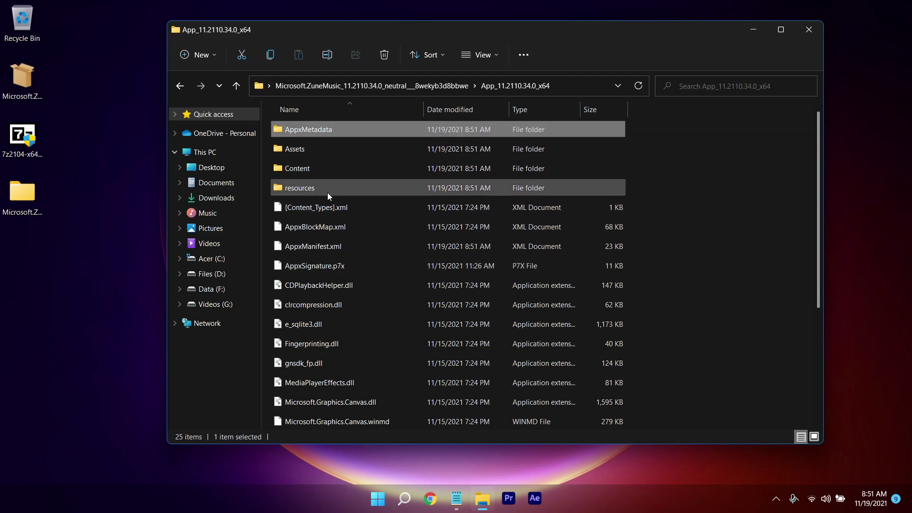
left_click(376, 213, "ctrl")
left_click(360, 226, "ctrl")
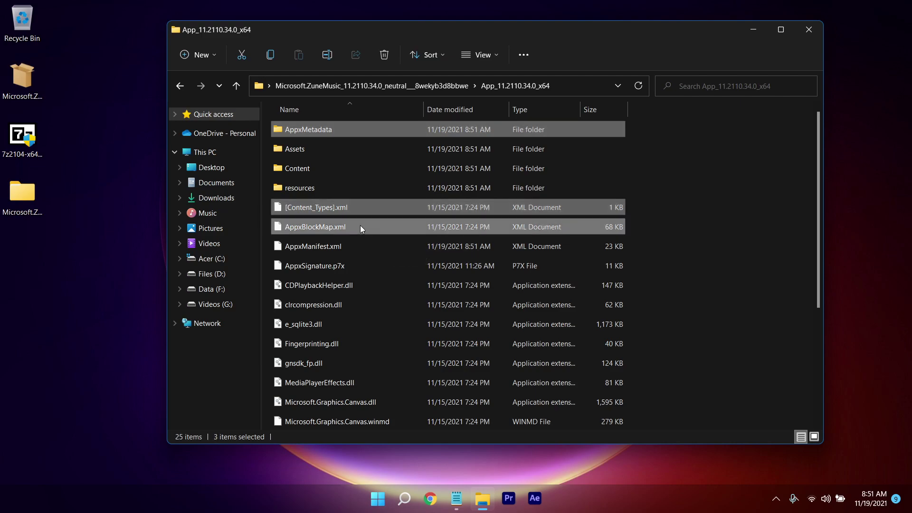
left_click(362, 265, "ctrl")
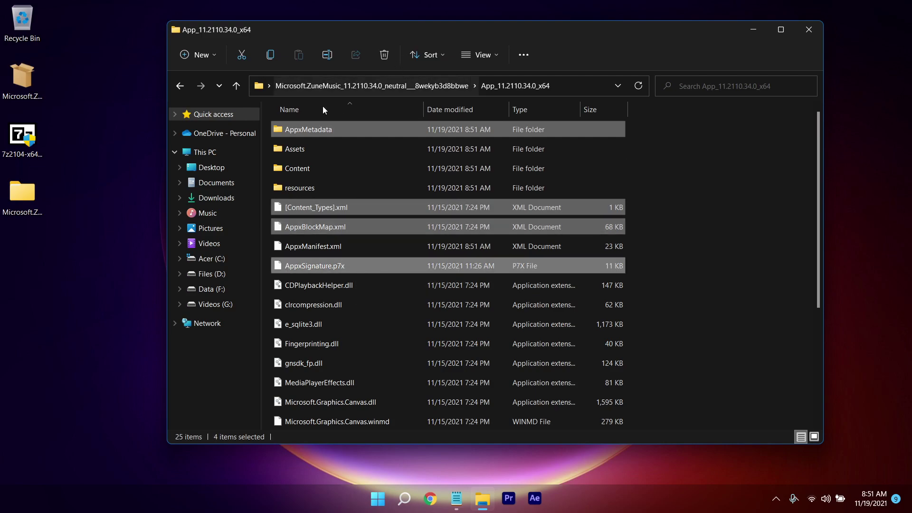
Check the four names against the install notes and permanently delete the selected items.
left_click(456, 498)
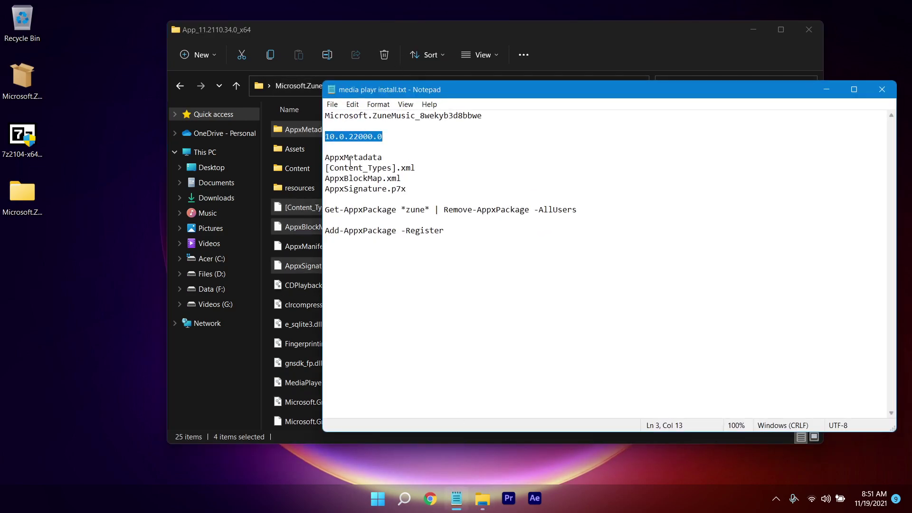
left_click_drag(325, 158, 424, 196)
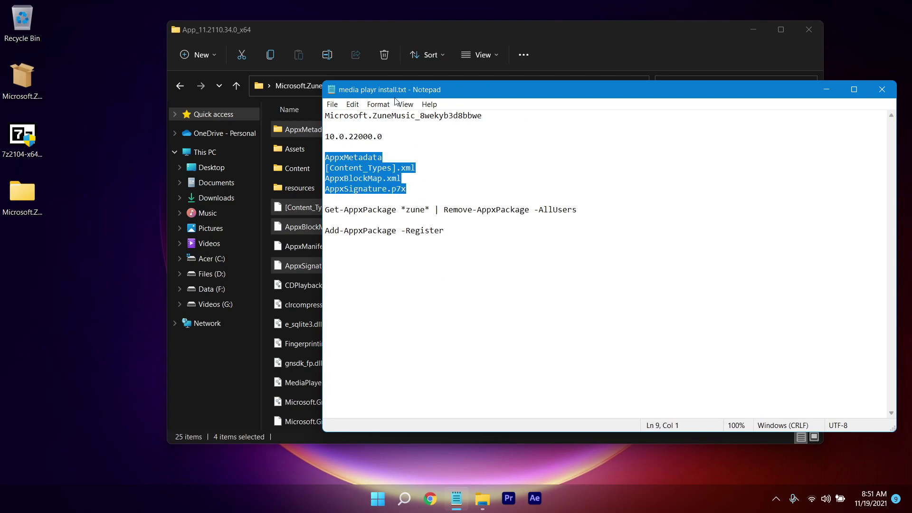
left_click_drag(399, 90, 511, 62)
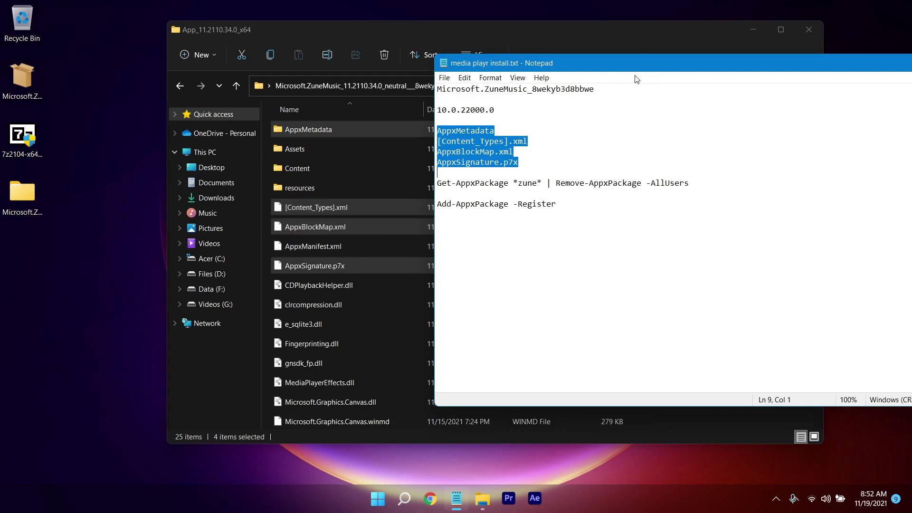
left_click(831, 75)
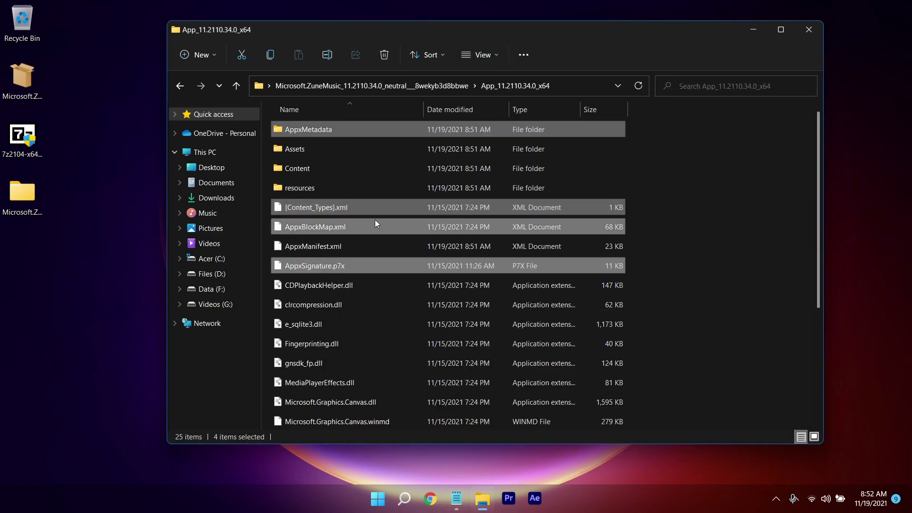
key("shift+Delete")
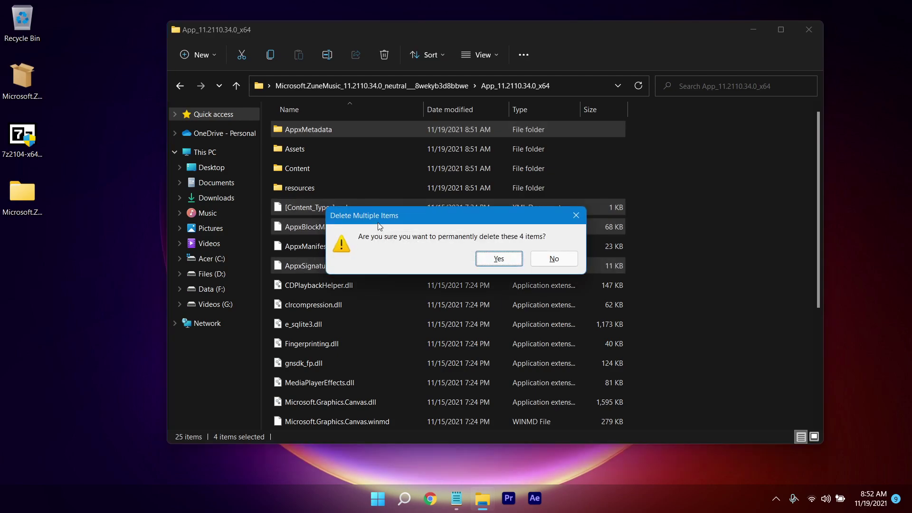
left_click(510, 262)
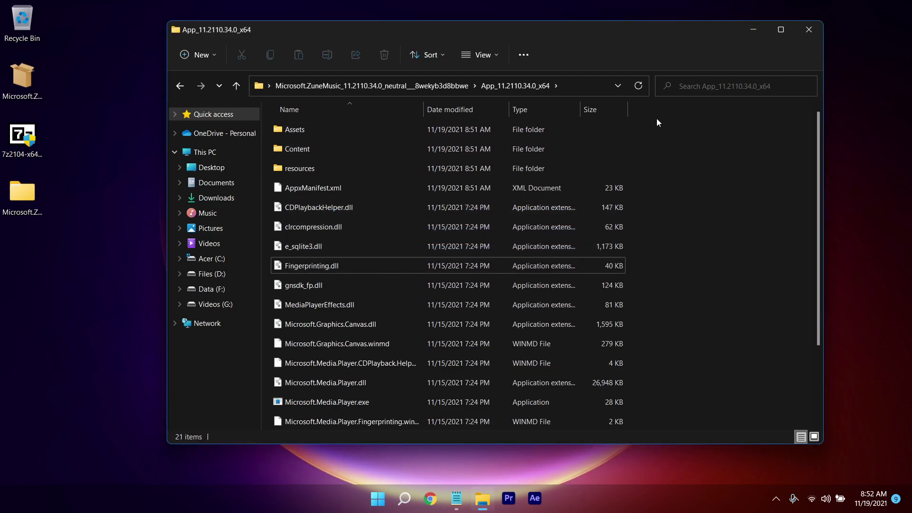
Open the For developers settings via a 'deve' search, confirm Developer Mode is on, then close it.
key("super")
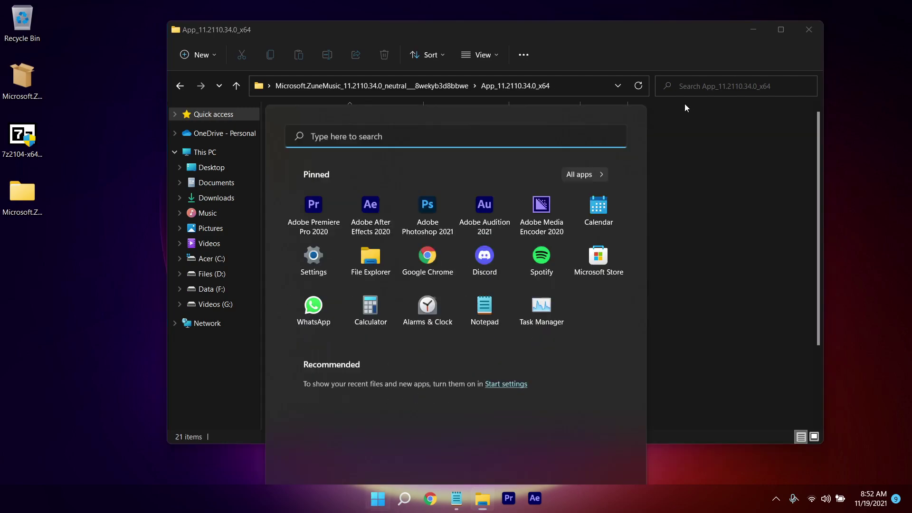
type("deve")
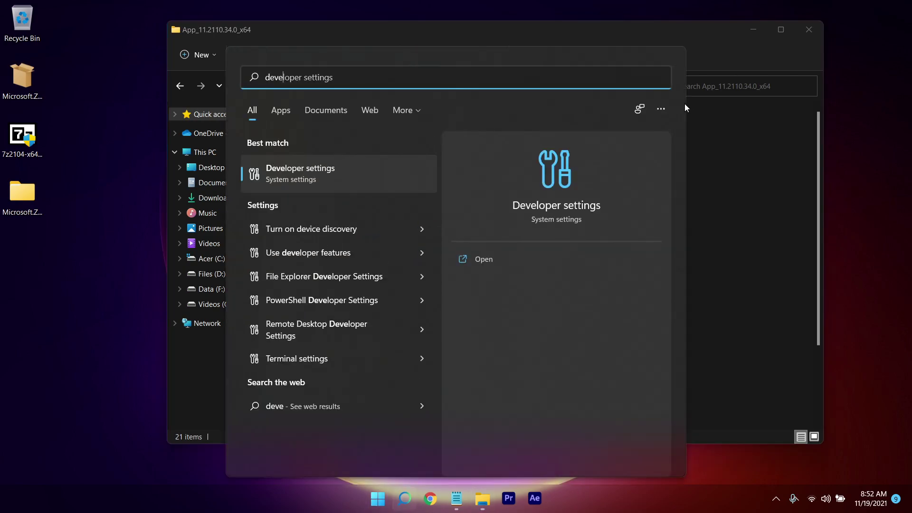
key("Return")
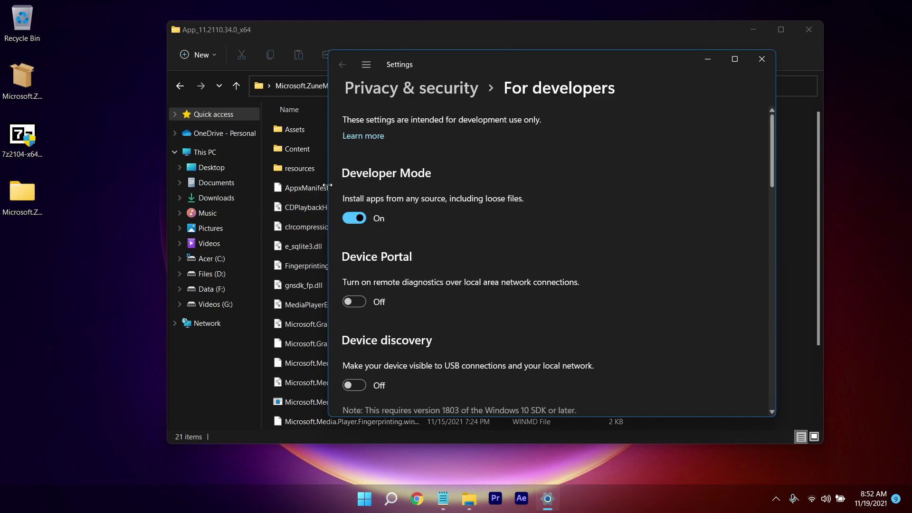
left_click(769, 69)
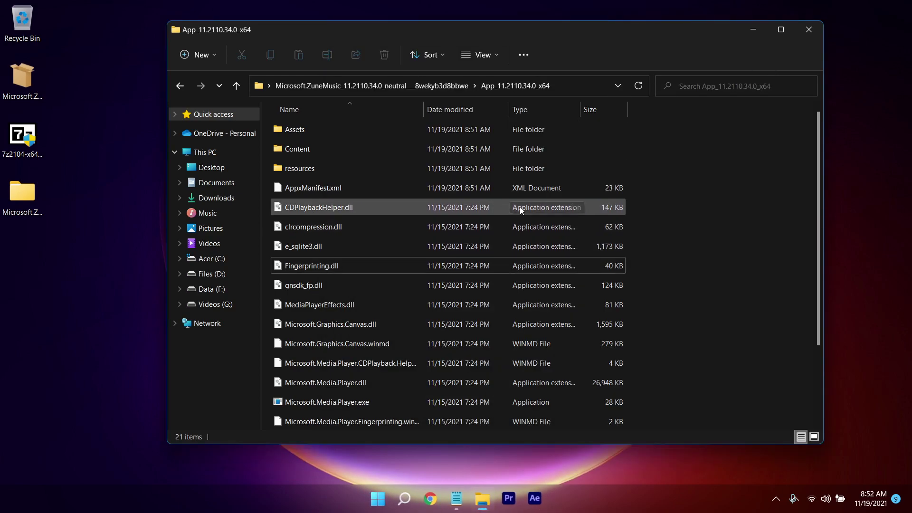
Launch Windows PowerShell as administrator from a 'powr' Start search.
key("super")
type("powr")
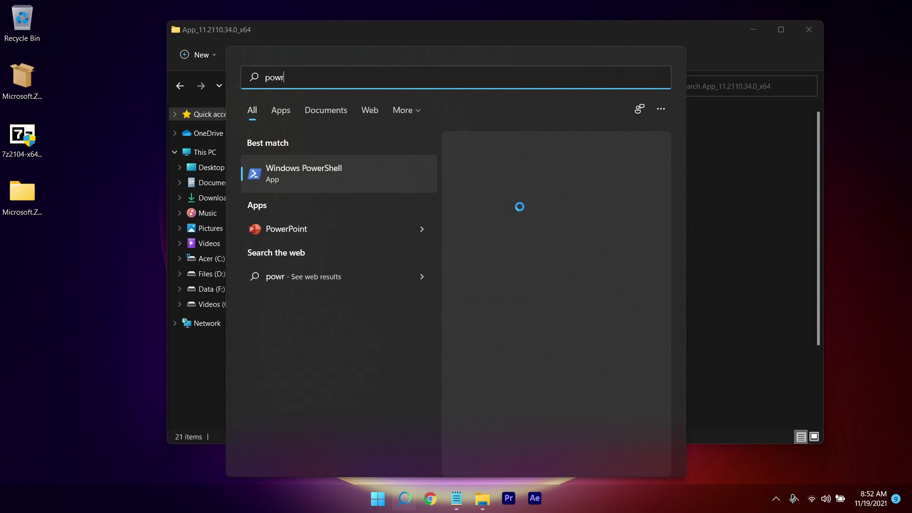
right_click(321, 184)
left_click(394, 196)
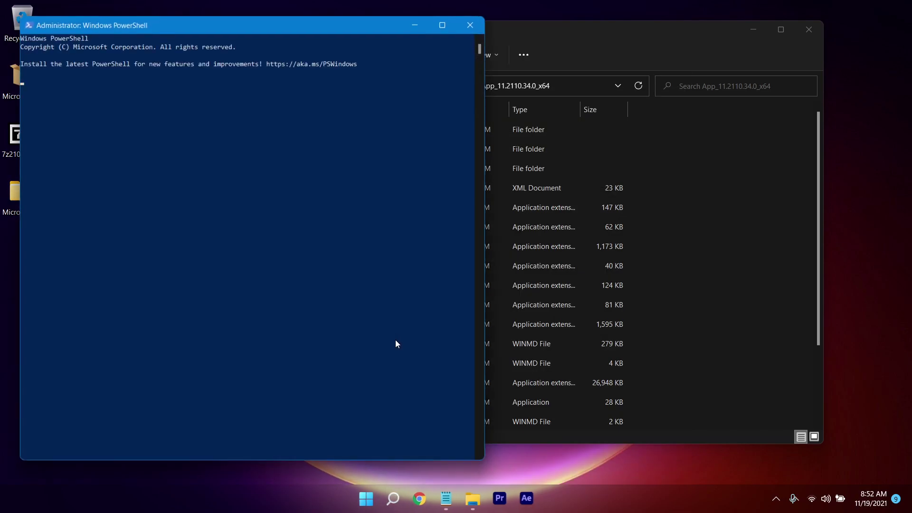
left_click_drag(210, 28, 376, 30)
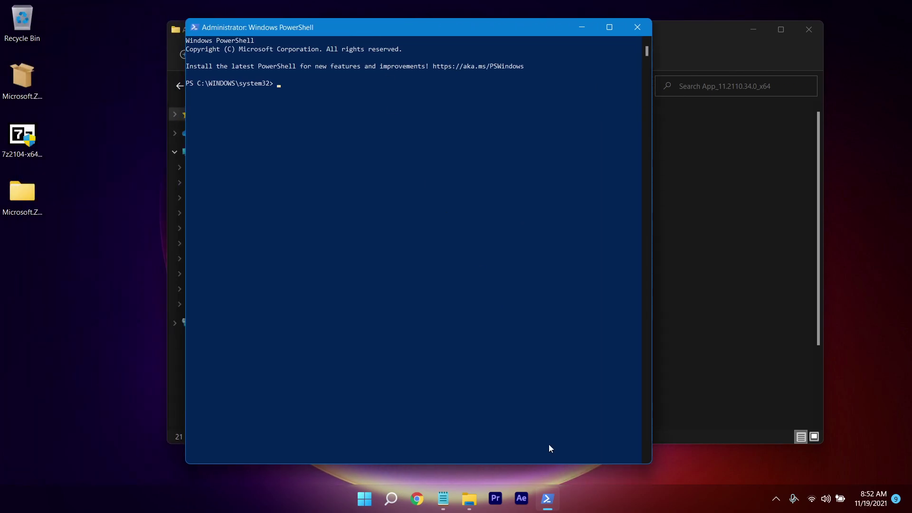
Select the Get-AppxPackage removal command line in the install notes.
left_click(442, 508)
left_click(332, 198)
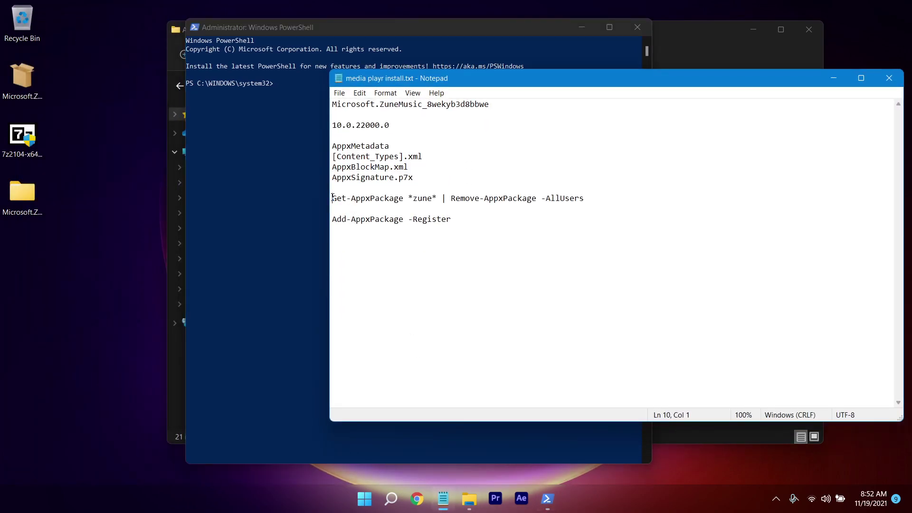
left_click_drag(332, 198, 583, 198)
left_click_drag(475, 78, 372, 78)
left_click(745, 78)
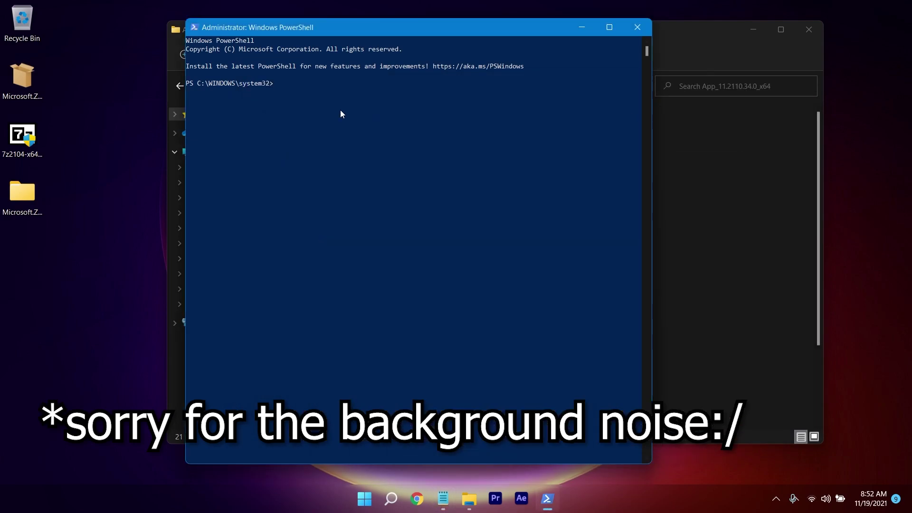
Run Get-AppxPackage *zune* | Remove-AppxPackage -AllUsers, then paste the Add-AppxPackage -Register command.
right_click(288, 94)
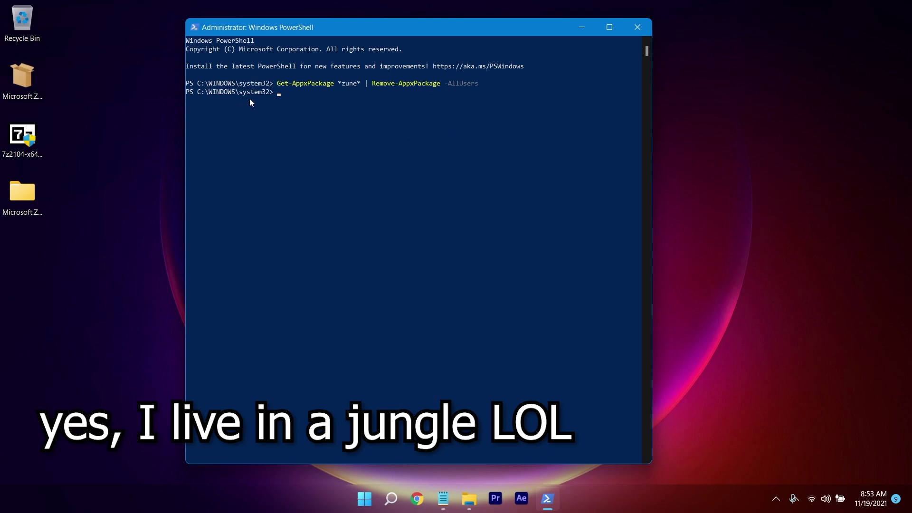
left_click(443, 498)
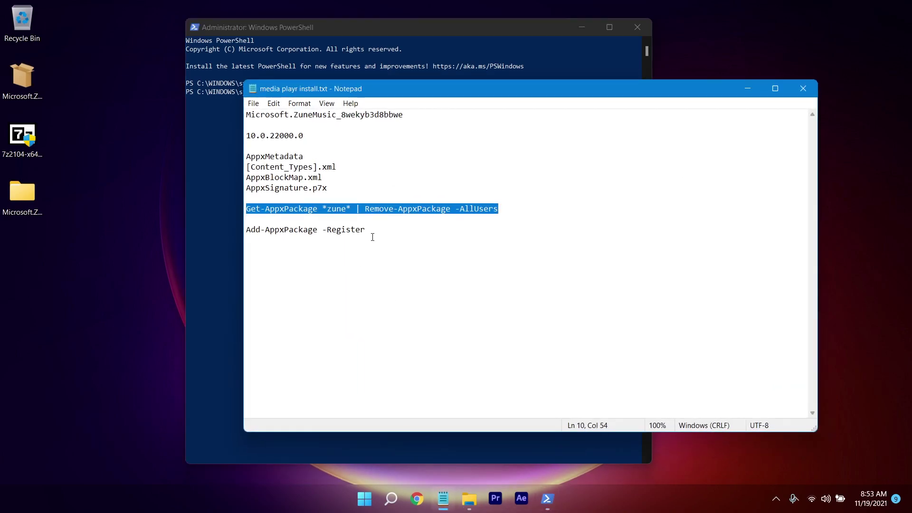
left_click_drag(366, 230, 218, 223)
key("ctrl+c")
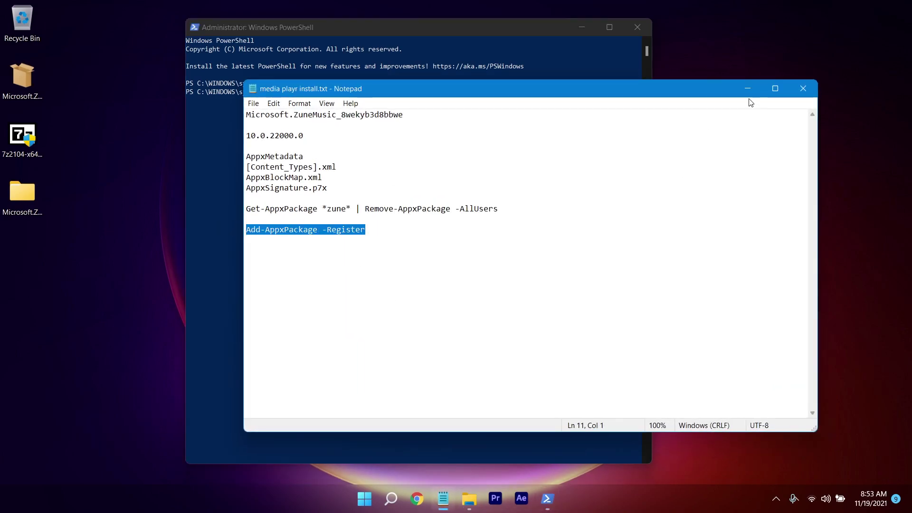
left_click(748, 89)
right_click(275, 101)
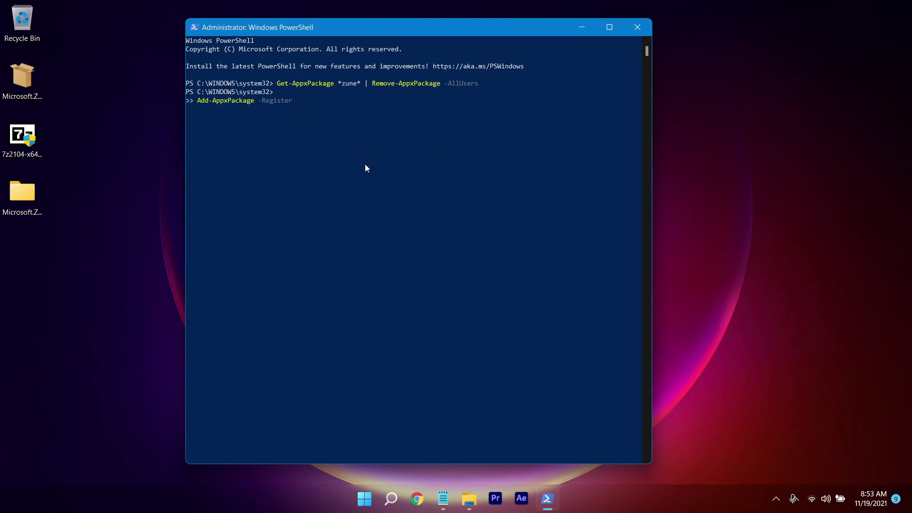
left_click(469, 498)
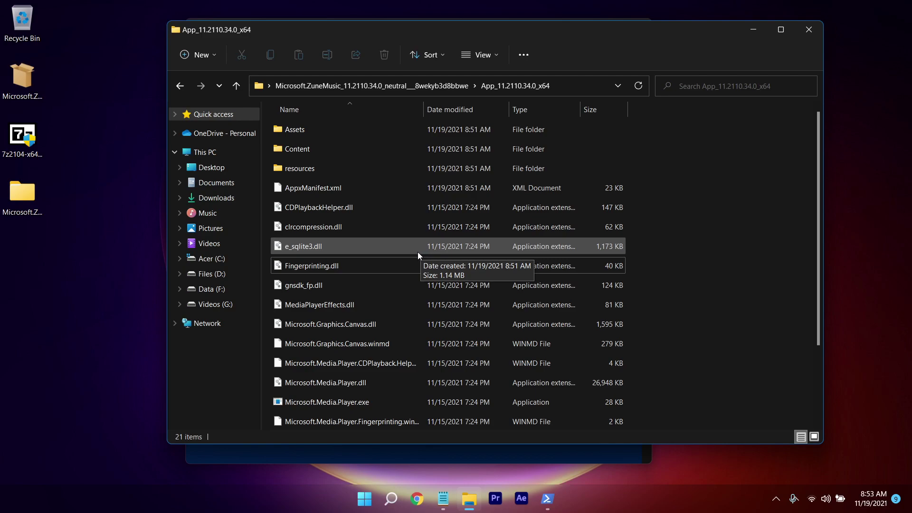
Copy the AppxManifest.xml path and paste it after Add-AppxPackage -Register in PowerShell to register Media Player.
left_click(330, 194)
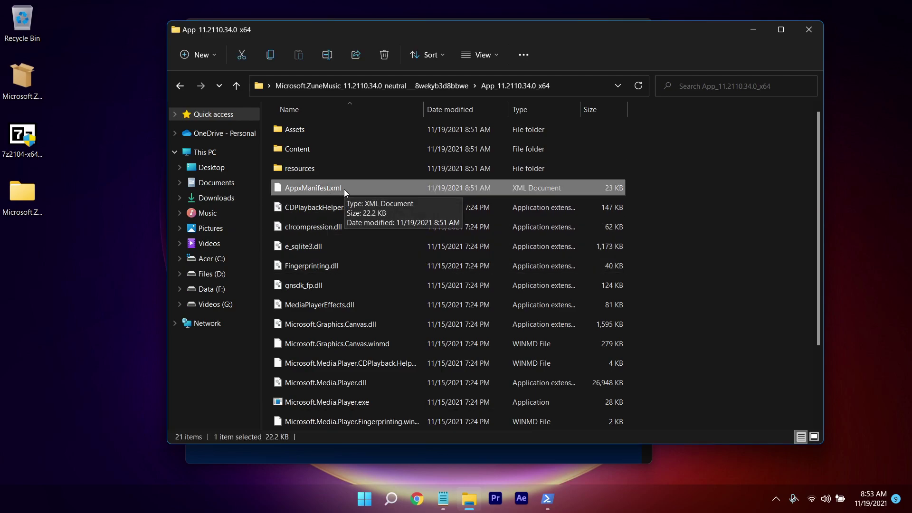
right_click(338, 188)
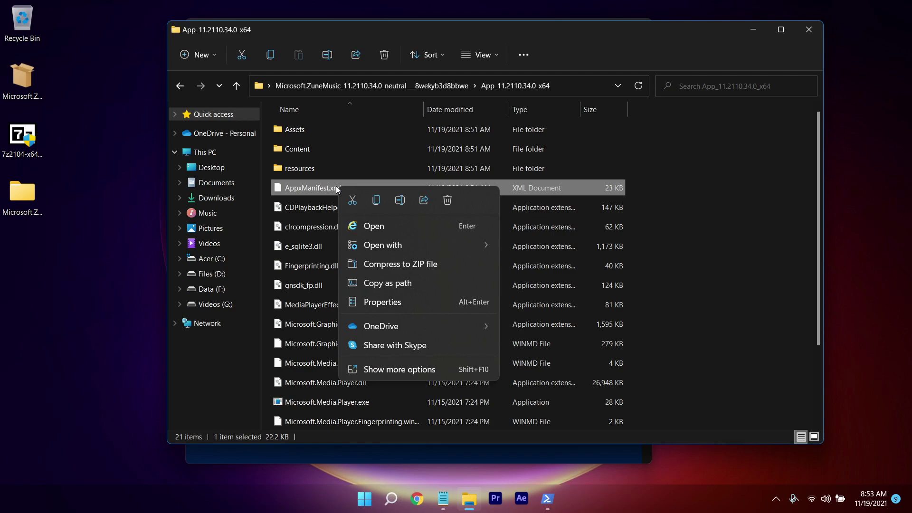
left_click(419, 284)
left_click(754, 29)
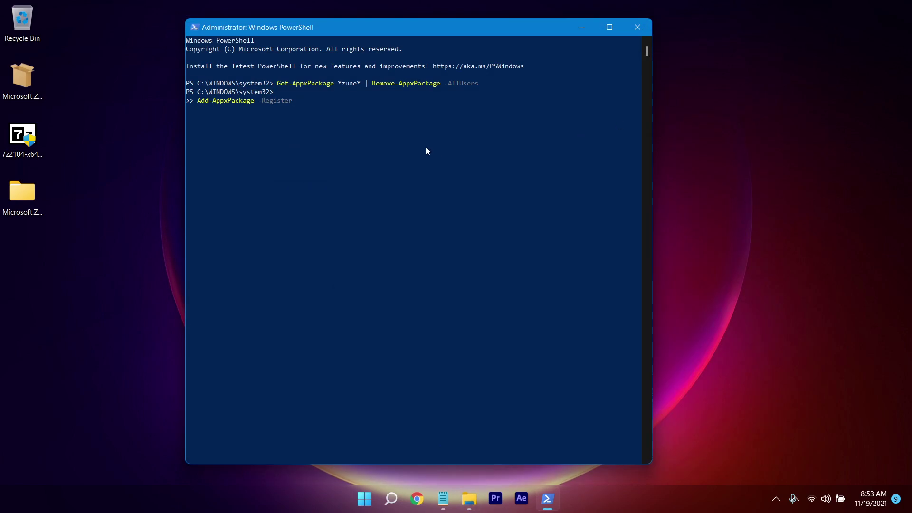
key("ctrl+v")
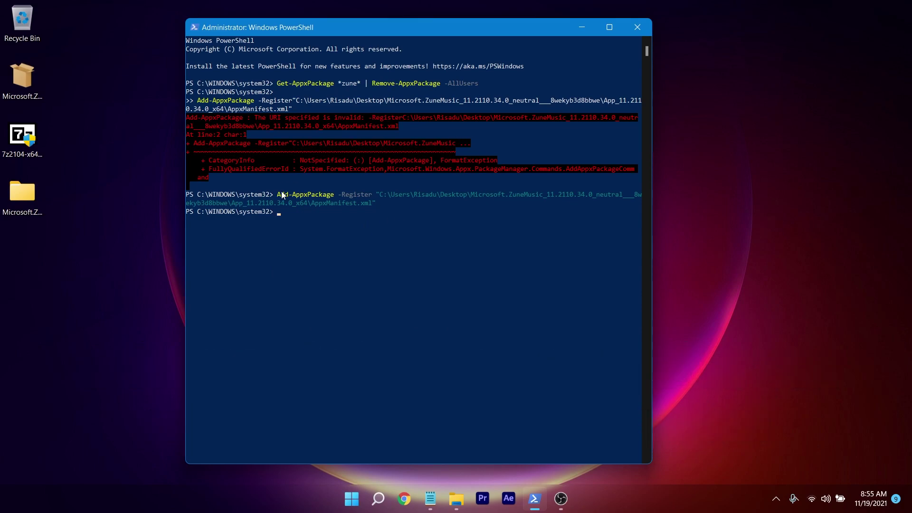
left_click(376, 496)
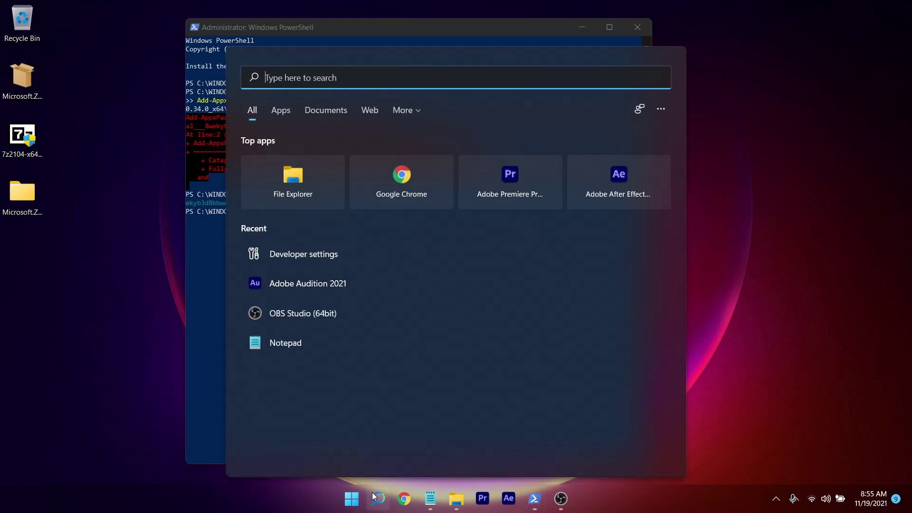
Search 'media' and launch the new Media Player (Preview) from the best match.
type("media")
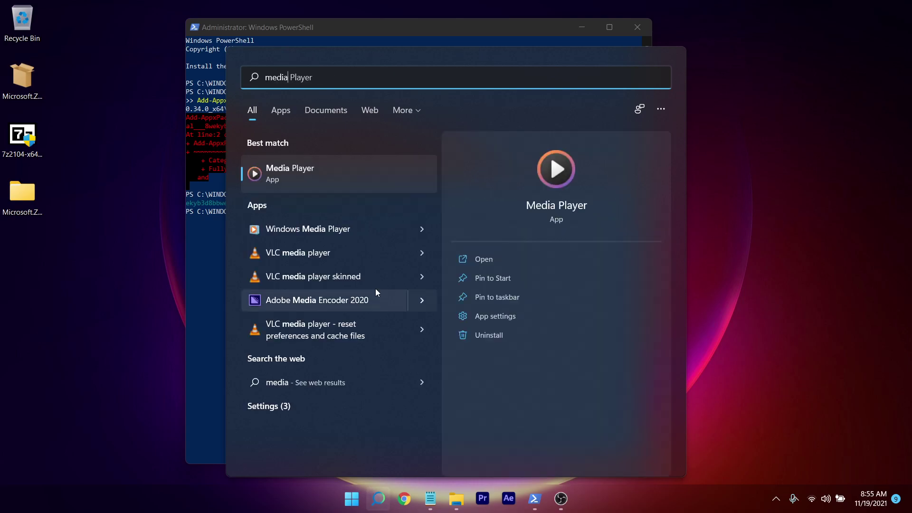
left_click(319, 176)
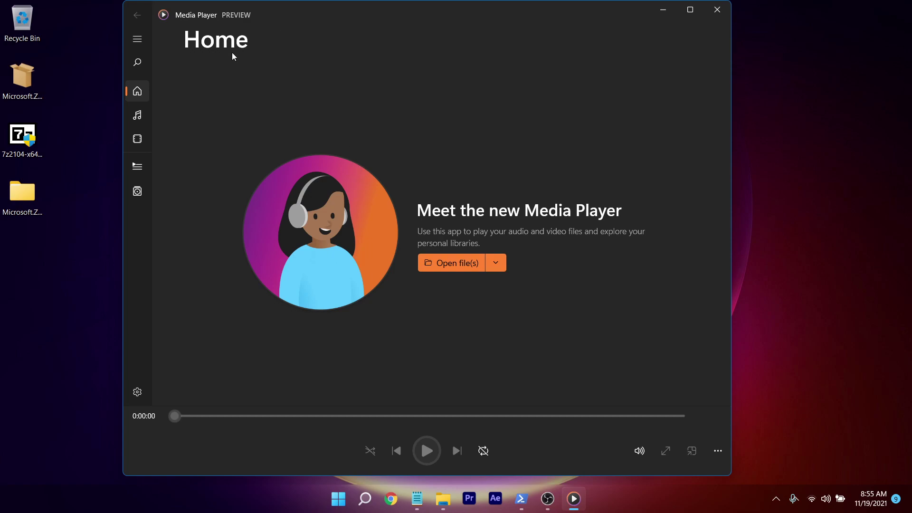
left_click(138, 64)
left_click(137, 115)
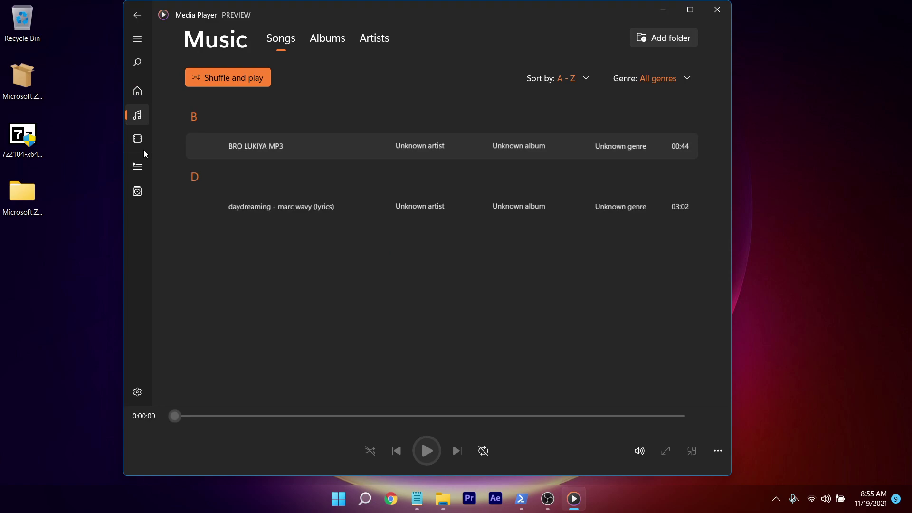
left_click(137, 166)
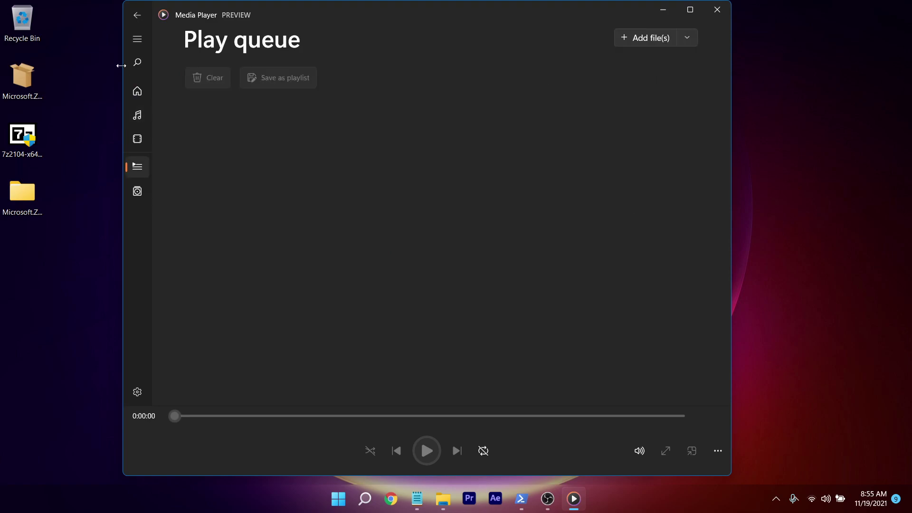
left_click(138, 41)
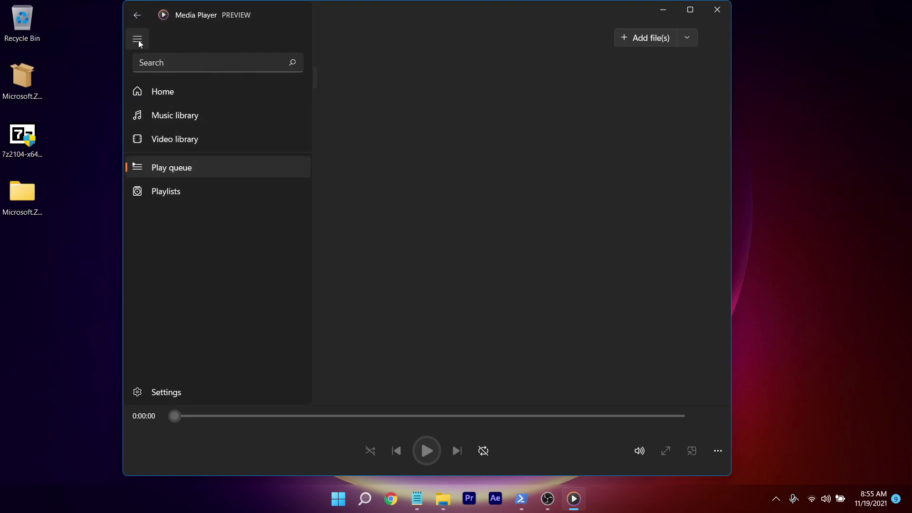
left_click(166, 99)
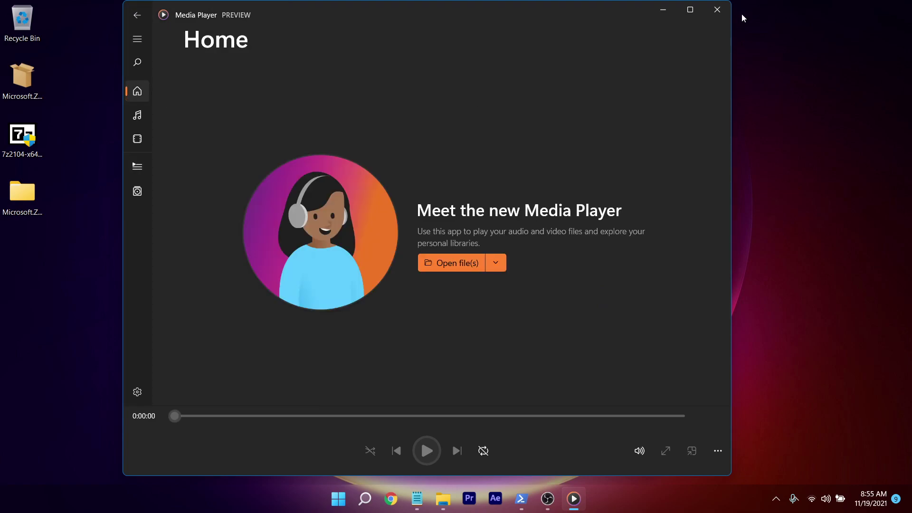